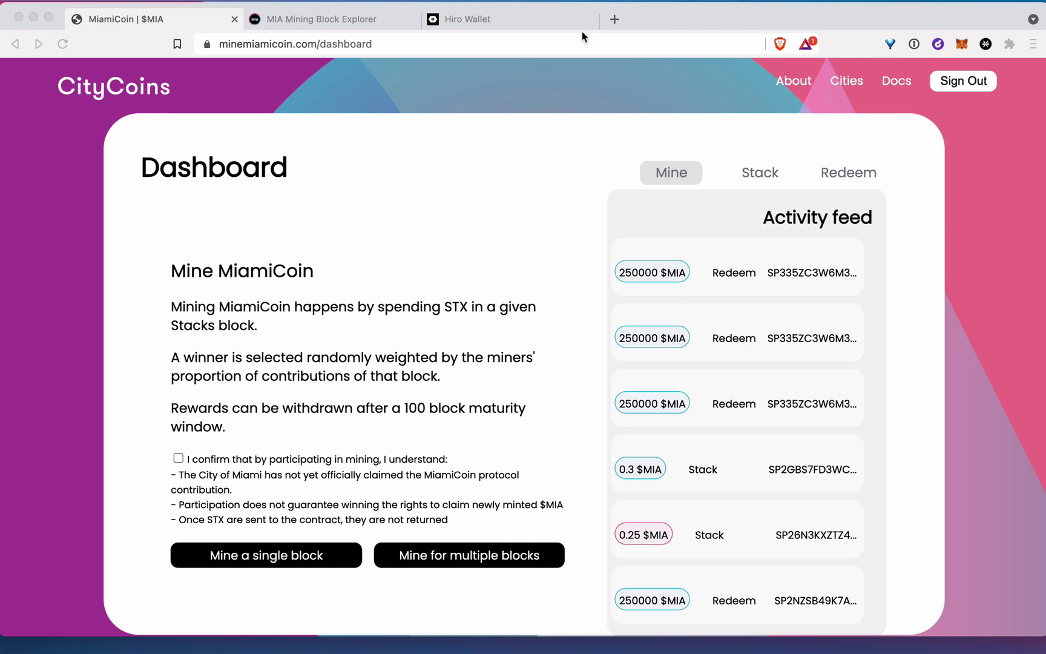
# Switch from the MiamiCoin dashboard to the Hiro Wallet page at hiro.so/wallet
pyautogui.click(541, 23)
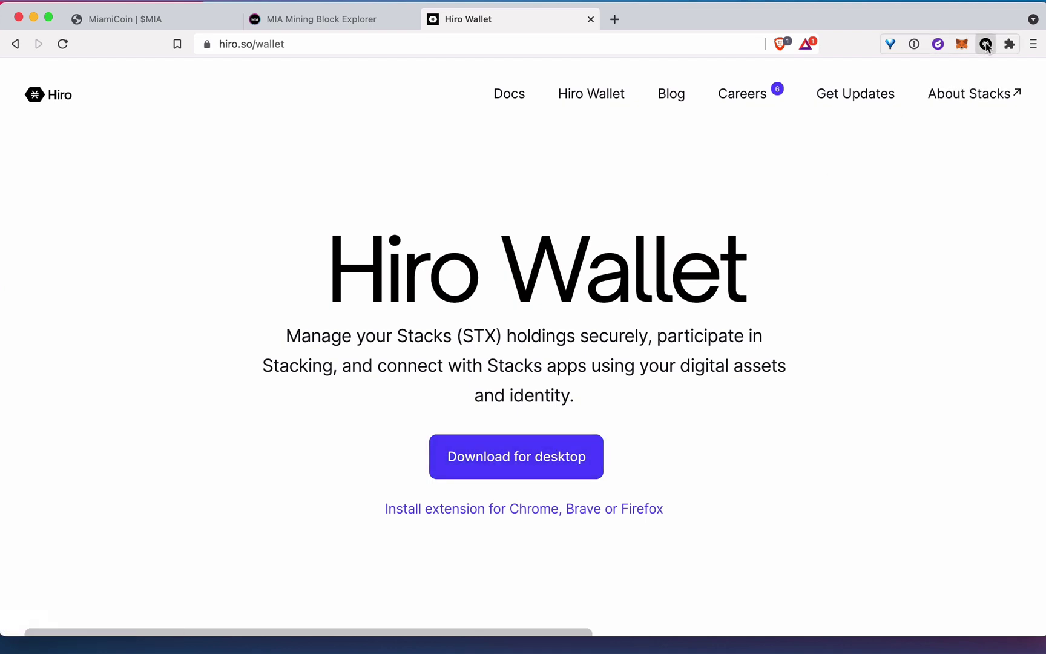
# Check the Hiro Wallet extension's 919.843543 STX balance, then return to the MiamiCoin dashboard
pyautogui.click(986, 44)
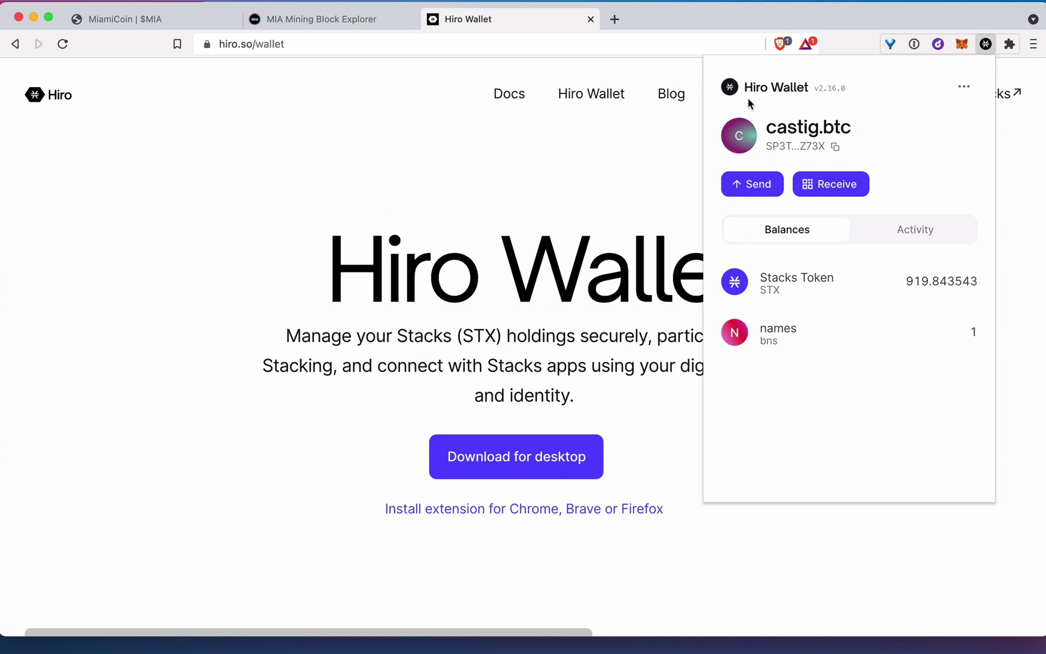
pyautogui.click(984, 46)
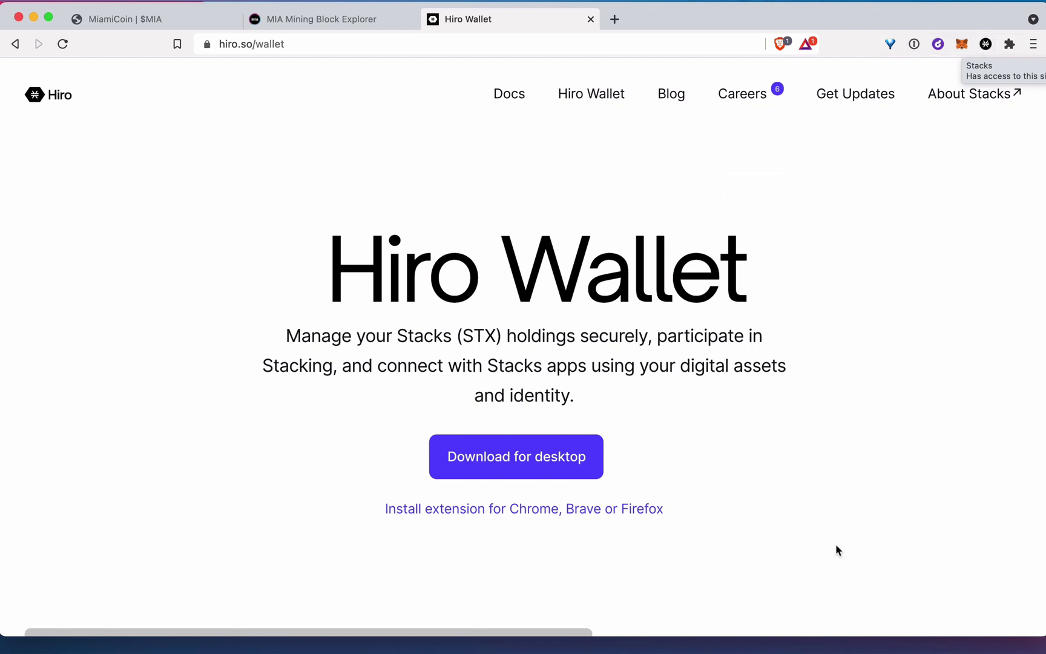
pyautogui.scroll(-2, 632, 356)
pyautogui.scroll(-5, 630, 355)
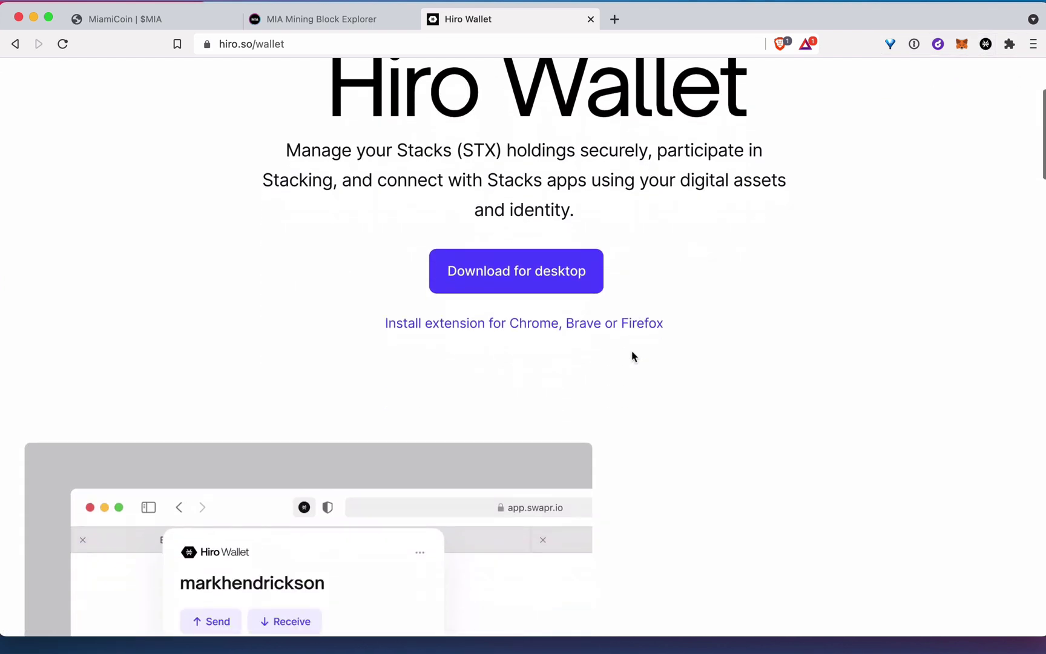
pyautogui.scroll(6, 506, 215)
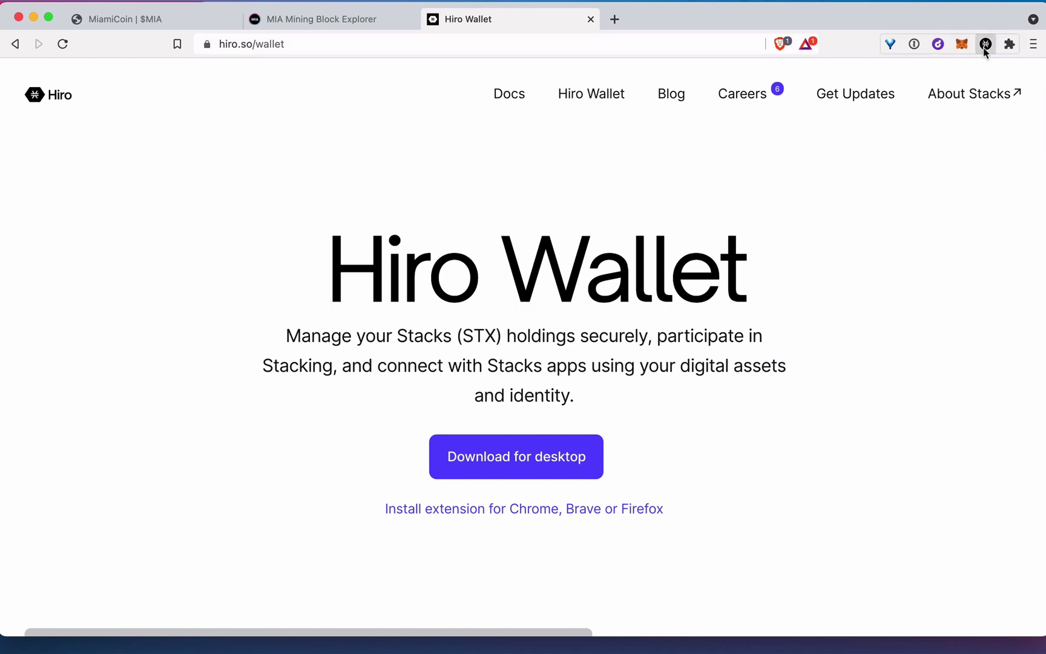
pyautogui.click(985, 44)
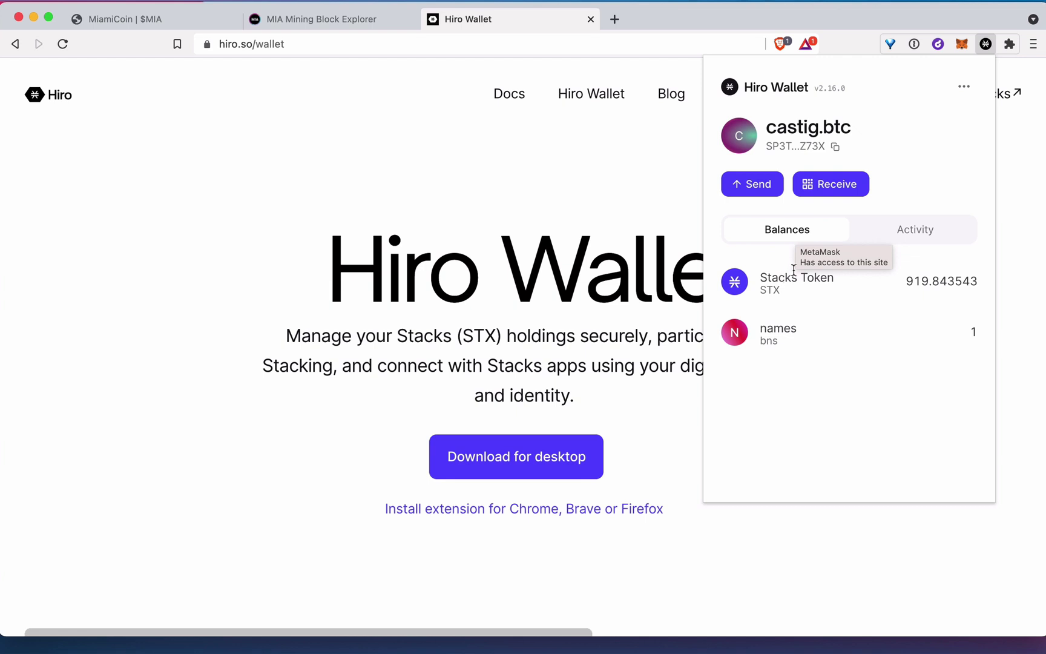
pyautogui.click(534, 187)
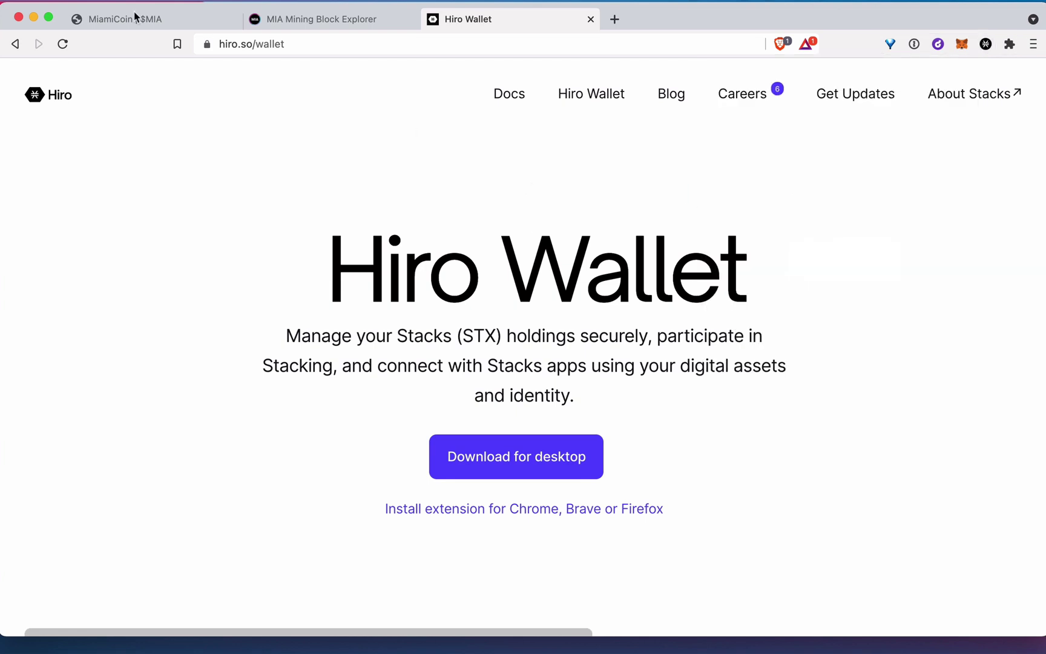
pyautogui.click(107, 21)
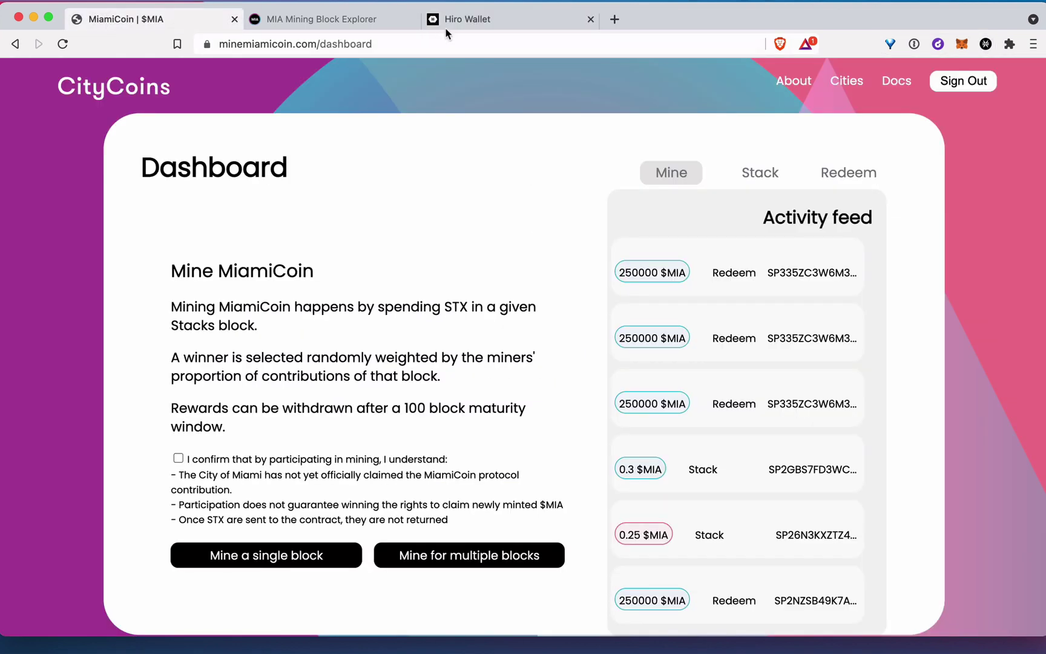
# Glance at the MIA Mining Block Explorer's recent blocks, then go back to the MiamiCoin dashboard
pyautogui.click(379, 23)
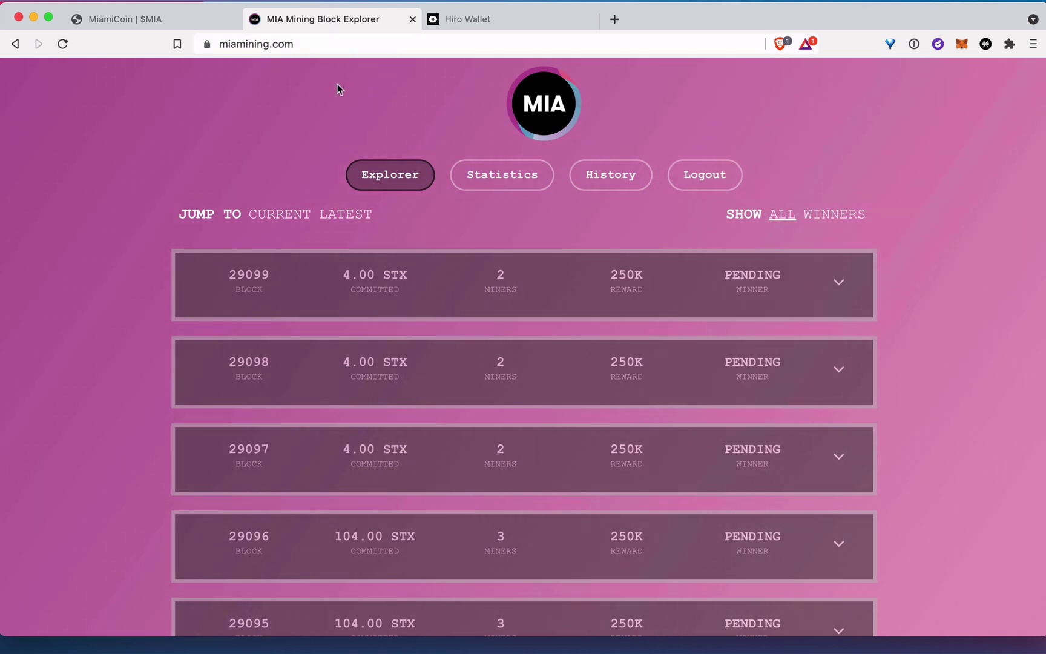
pyautogui.click(172, 22)
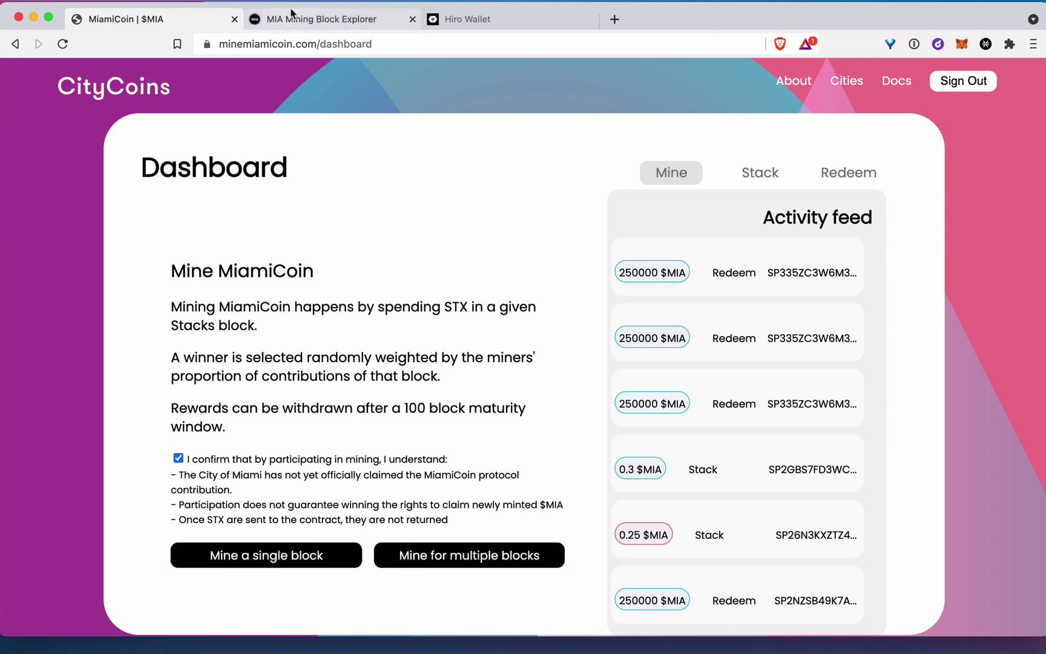
# Open the MIA Mining Block Explorer and scroll down to decided block 28898
pyautogui.click(292, 18)
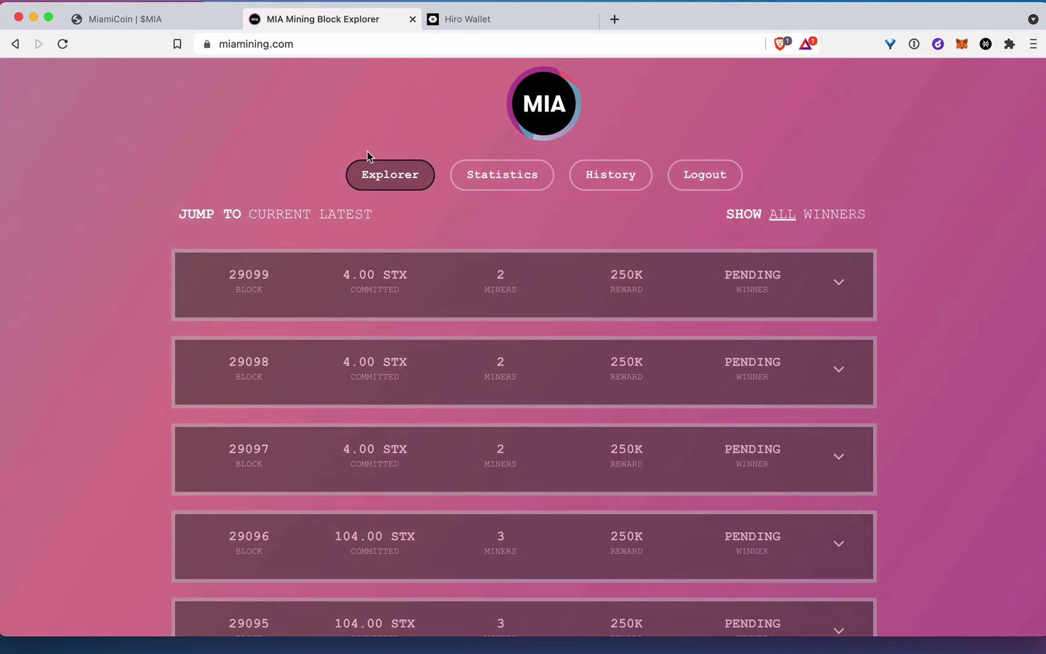
pyautogui.scroll(-20, 575, 440)
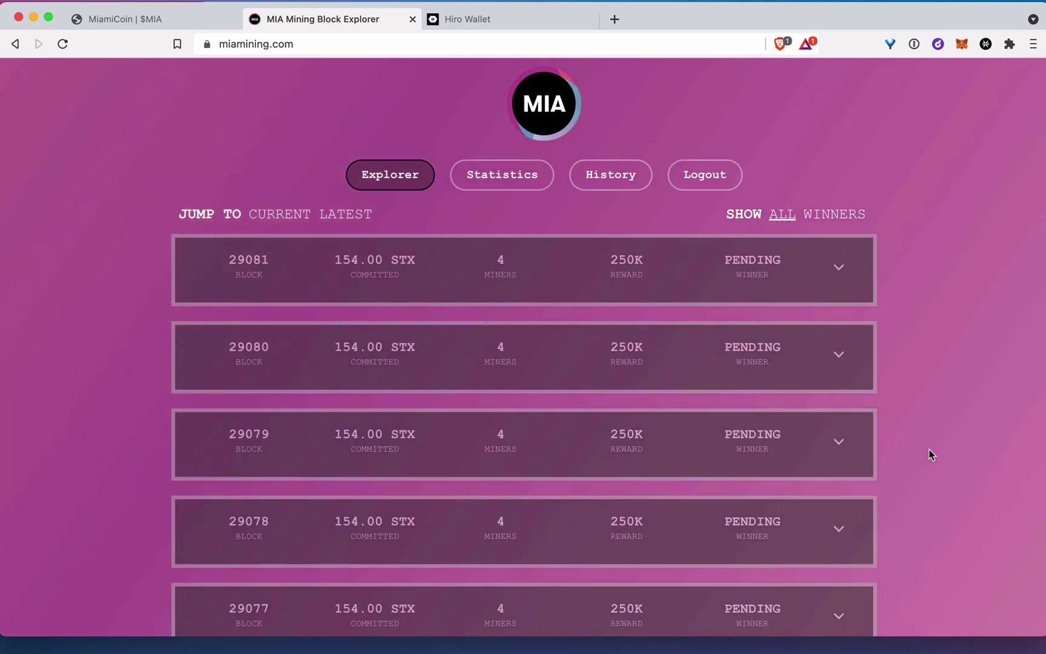
pyautogui.scroll(-15, 787, 438)
pyautogui.scroll(-20, 789, 440)
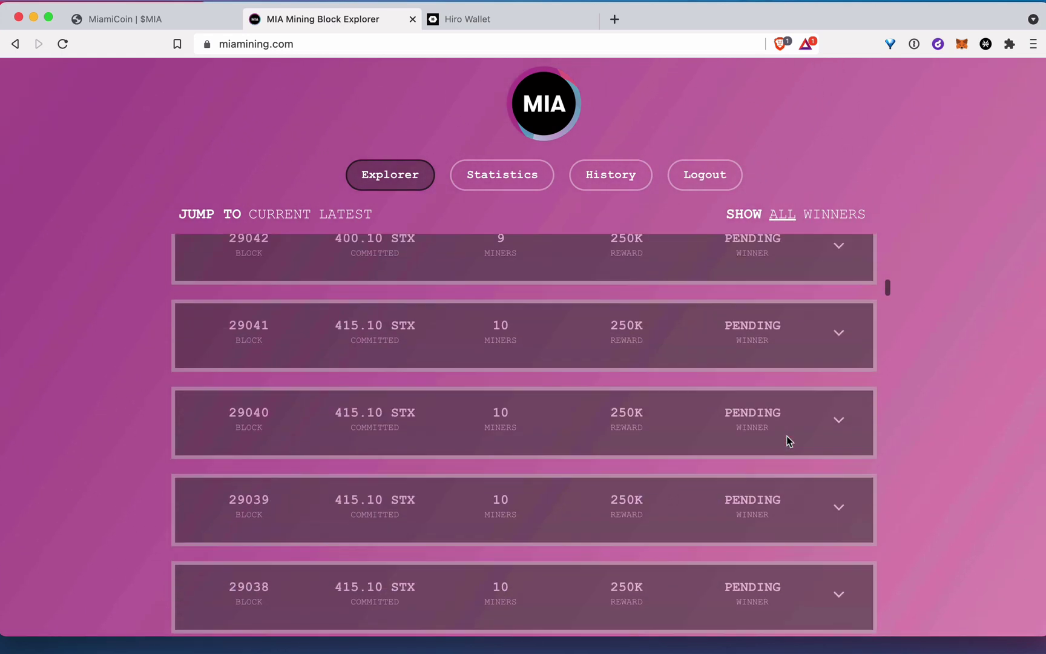
pyautogui.moveTo(887, 297); pyautogui.dragTo(896, 400)
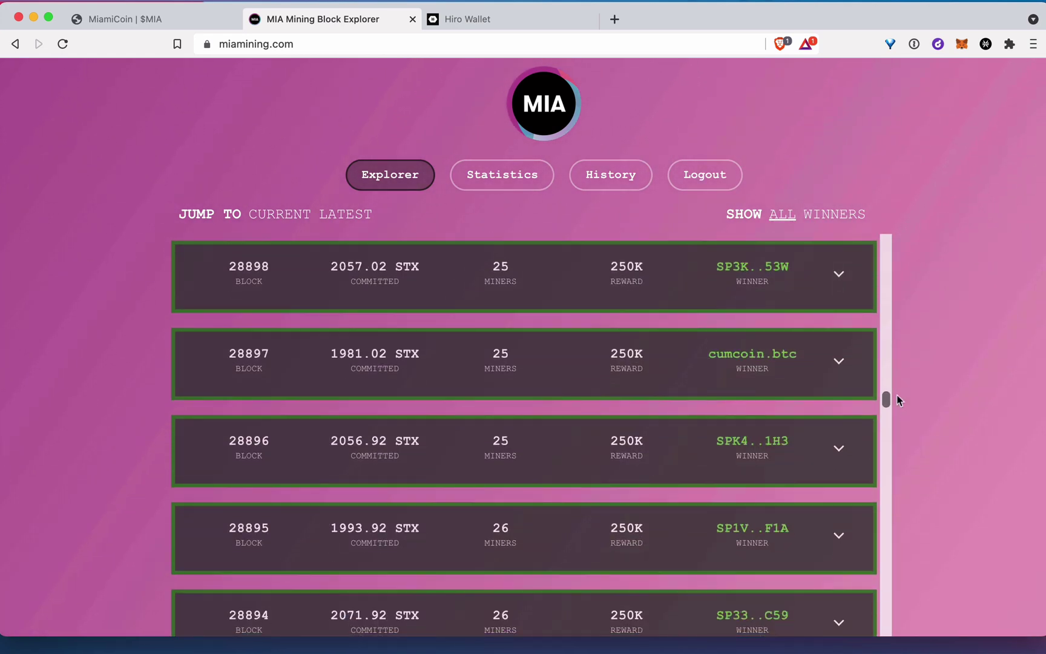
pyautogui.scroll(2, 838, 290)
# Expand block 28898 to show its 25 miners' commitments, highlighting the top 420.69 STX
pyautogui.click(839, 366)
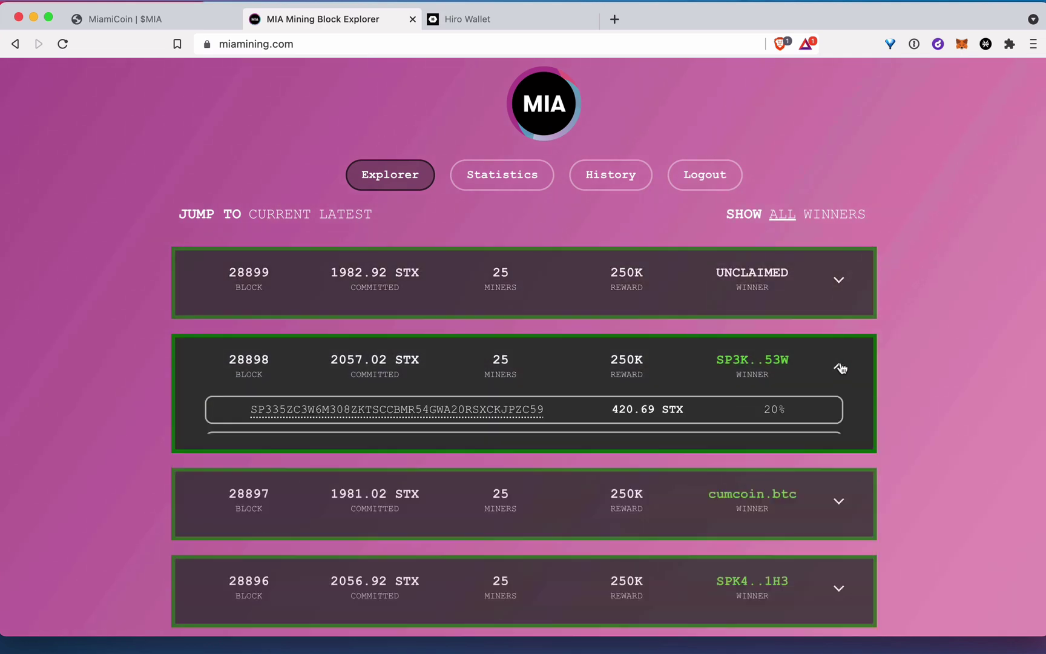
pyautogui.scroll(-3, 719, 411)
pyautogui.scroll(2, 719, 411)
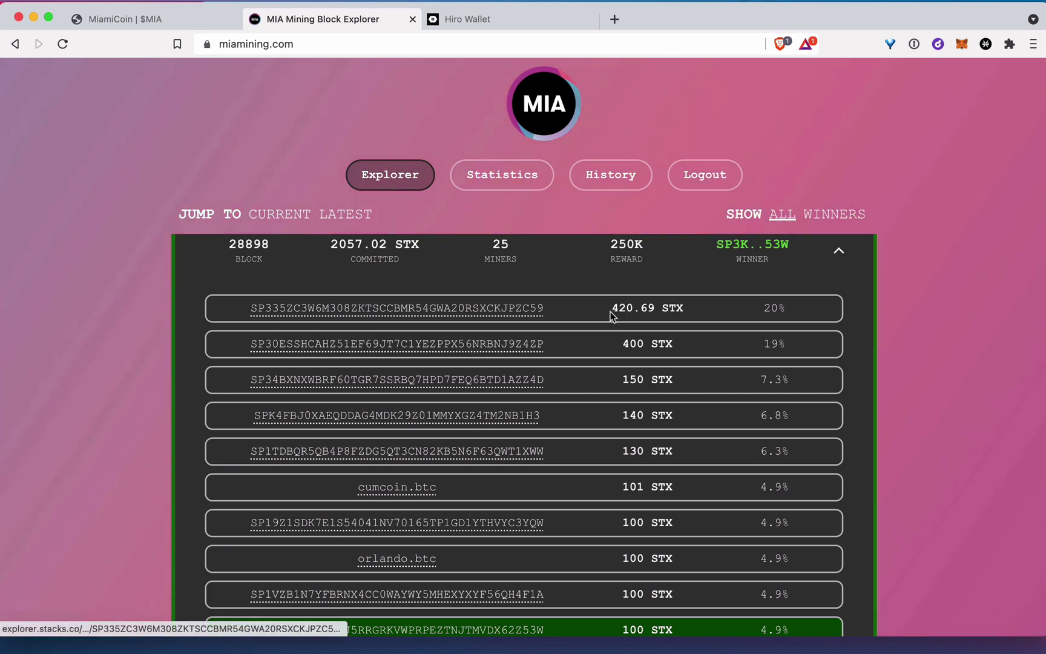
pyautogui.moveTo(610, 311); pyautogui.dragTo(685, 313)
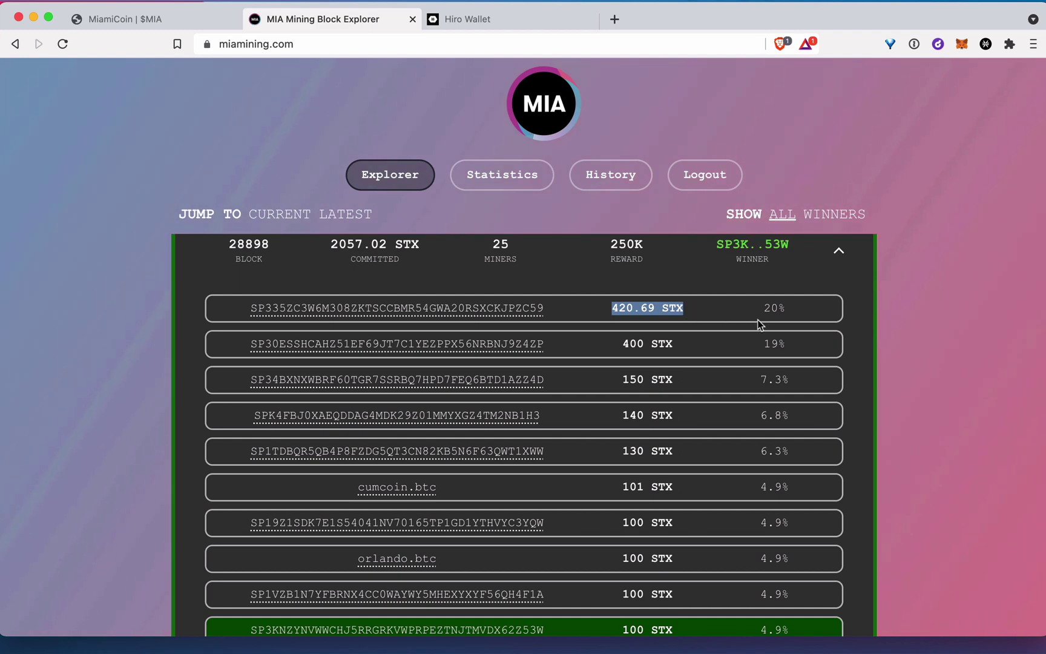
pyautogui.scroll(-3, 676, 431)
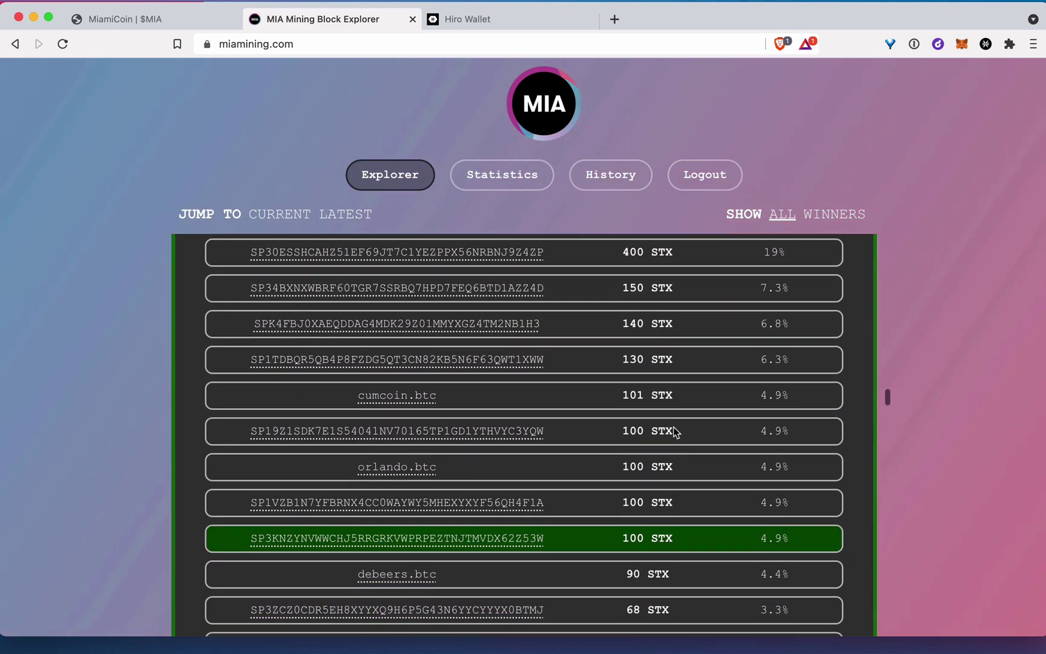
pyautogui.scroll(4, 673, 418)
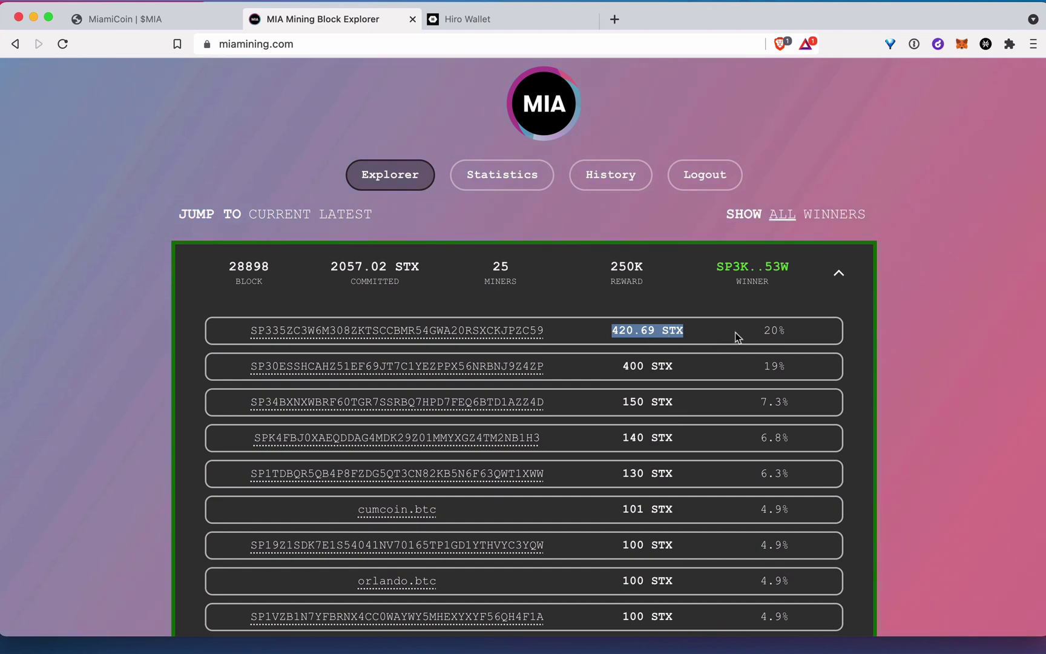
pyautogui.scroll(1, 744, 299)
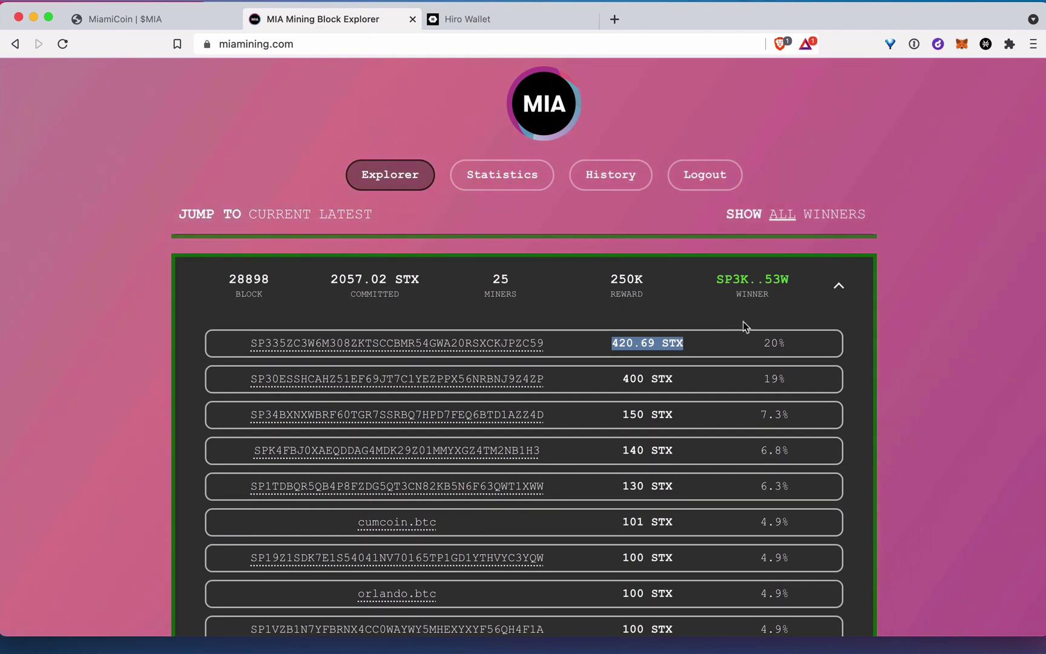
pyautogui.scroll(-5, 732, 375)
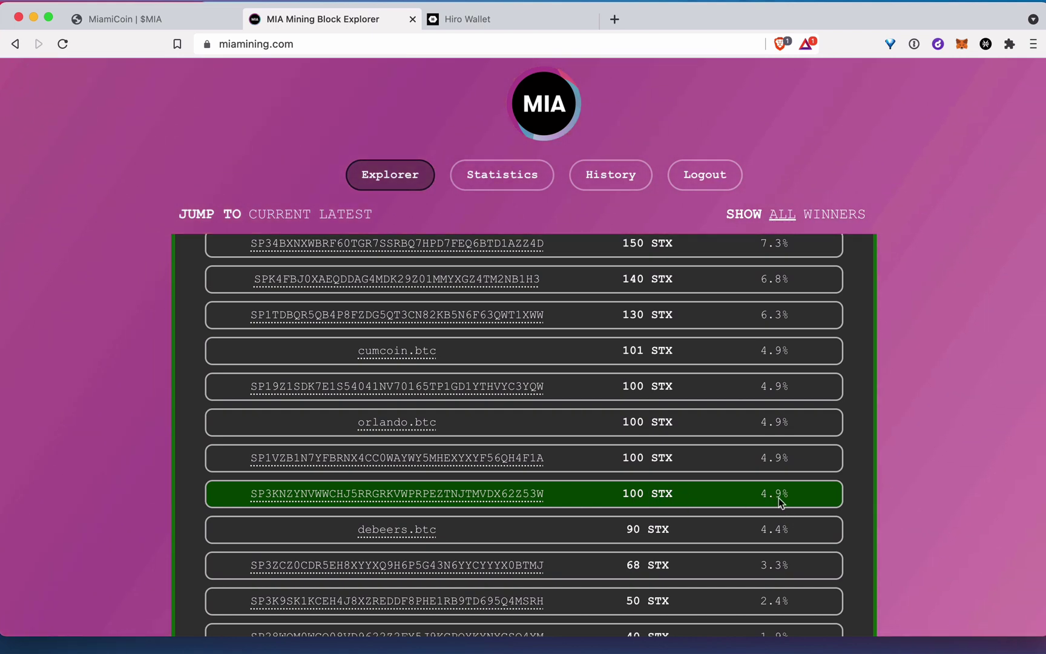
pyautogui.scroll(5, 781, 499)
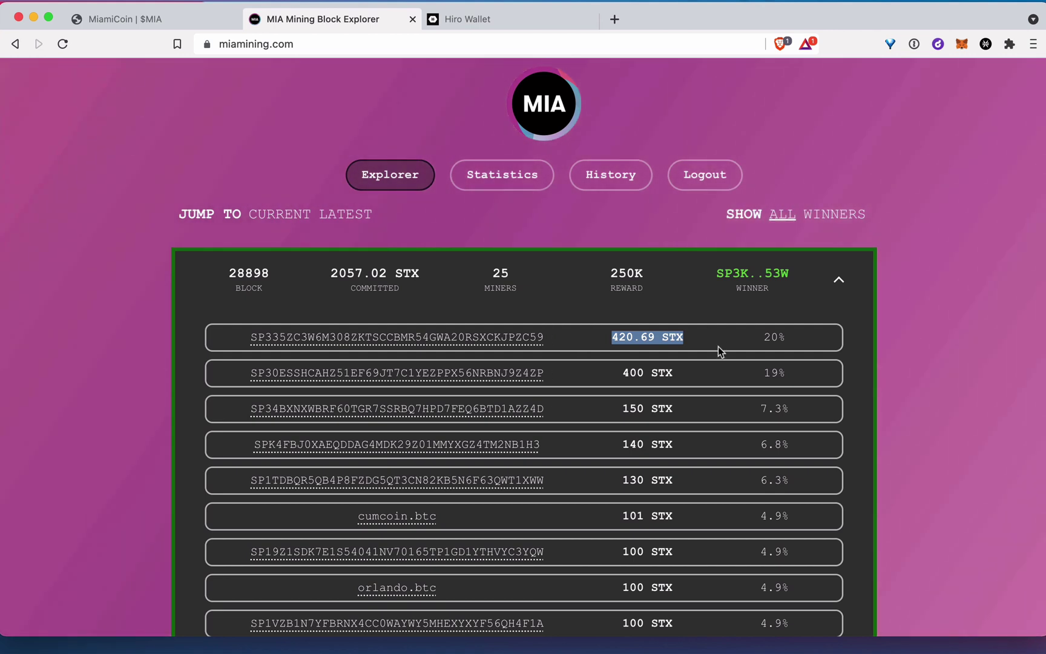
pyautogui.scroll(2, 719, 347)
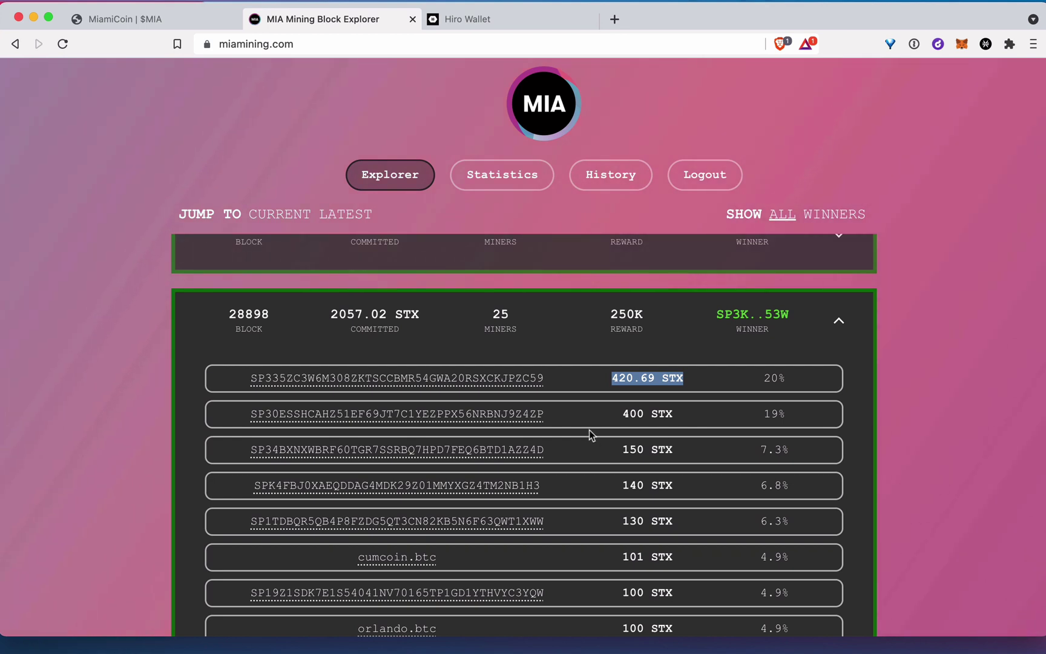
pyautogui.click(621, 384)
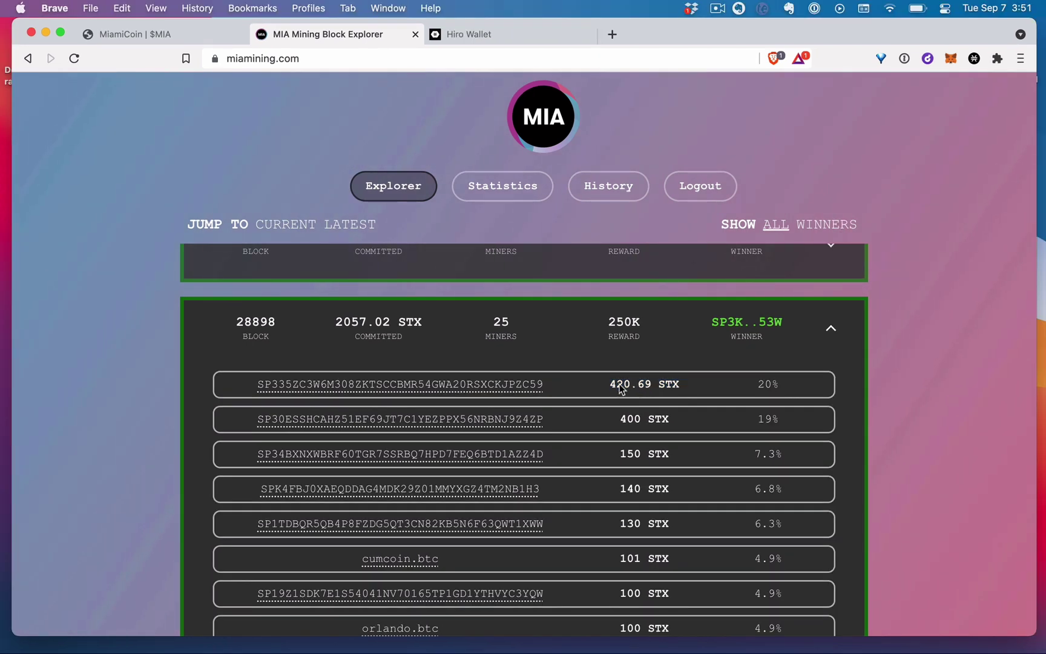
pyautogui.moveTo(620, 386); pyautogui.dragTo(675, 388)
pyautogui.click(675, 387)
pyautogui.moveTo(609, 386); pyautogui.dragTo(664, 386)
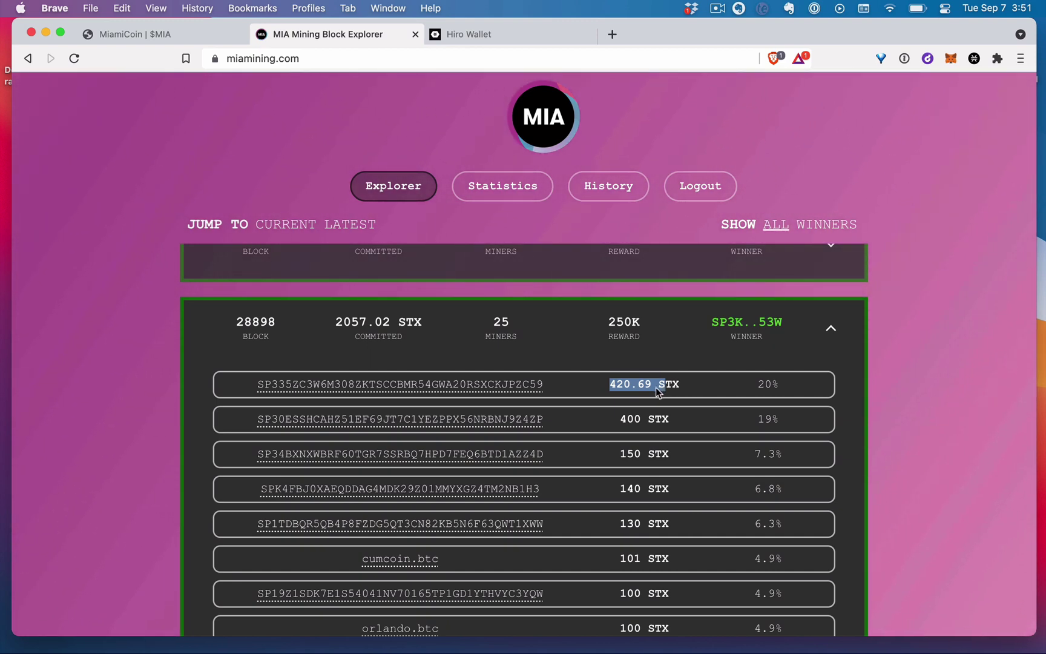
pyautogui.scroll(-5, 658, 392)
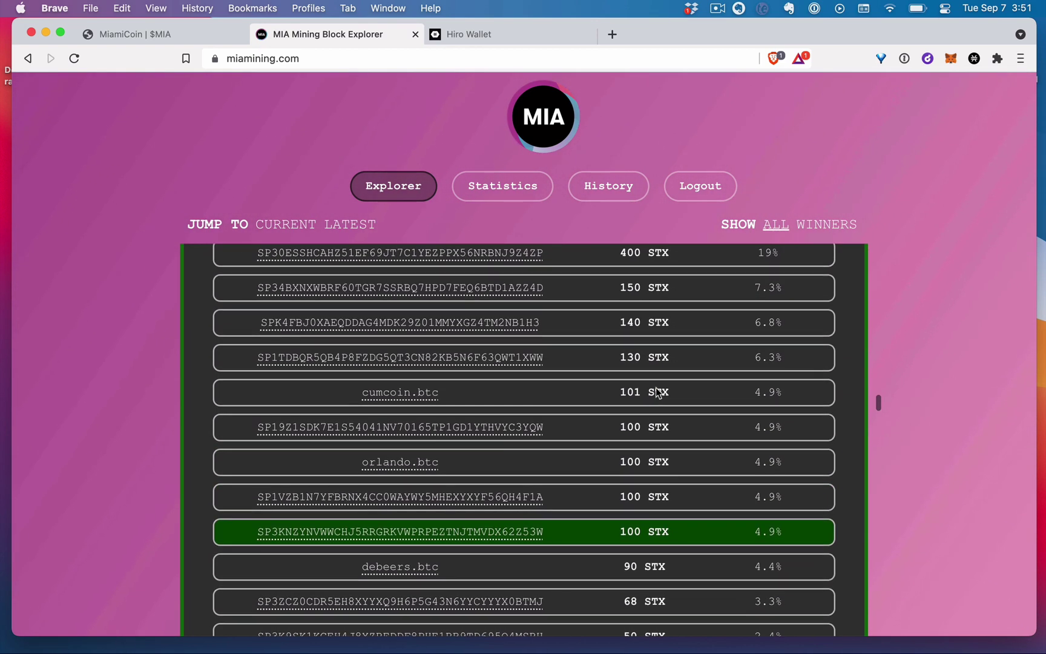
pyautogui.scroll(1, 658, 392)
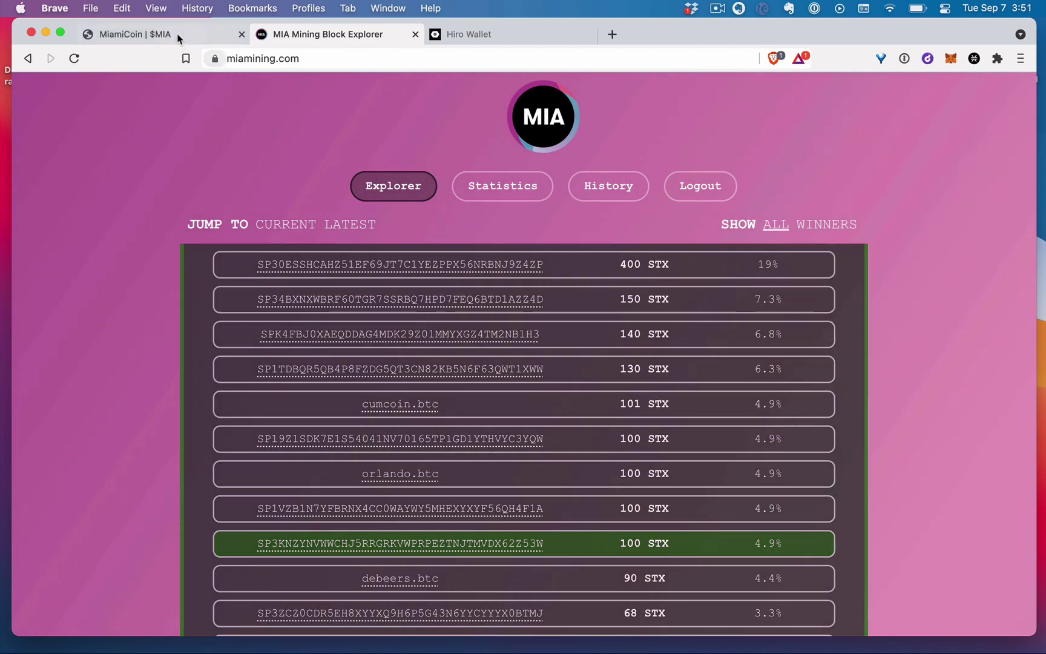
# Return to the MiamiCoin dashboard and open the single-block mining form
pyautogui.click(179, 38)
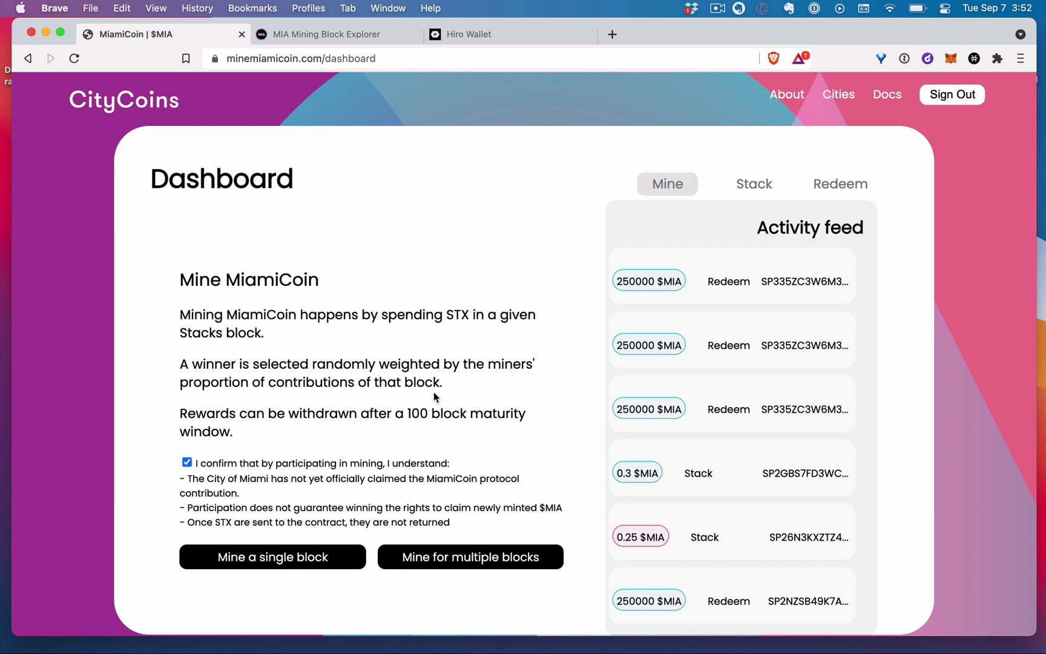
pyautogui.click(285, 555)
pyautogui.click(317, 554)
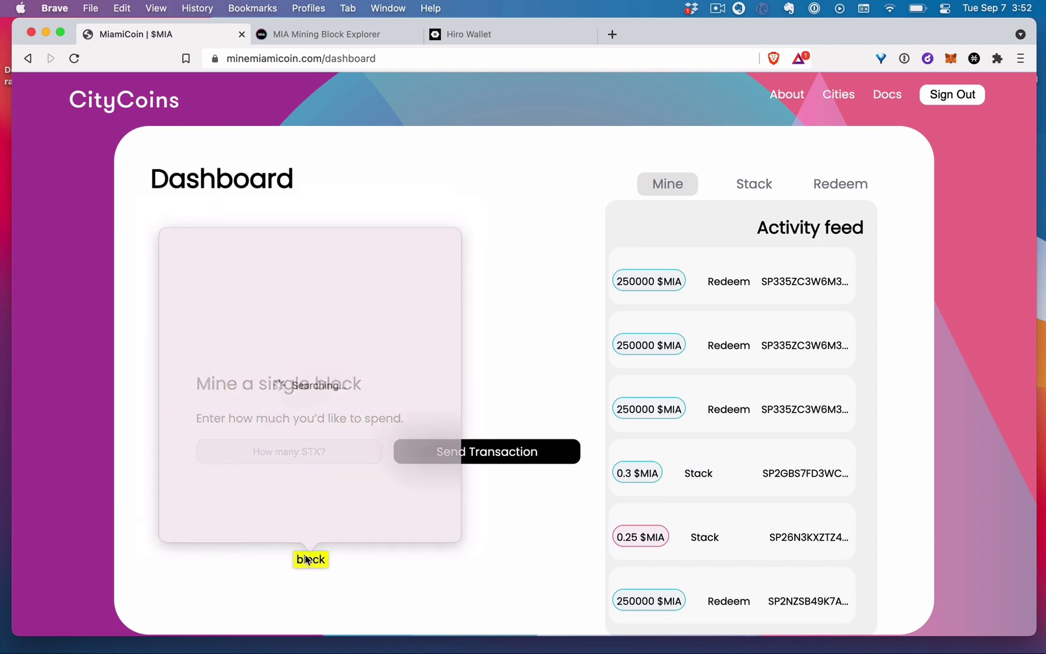
pyautogui.click(400, 414)
# Commit 300 STX to mine one block and confirm the transaction in Hiro Wallet
pyautogui.click(308, 448)
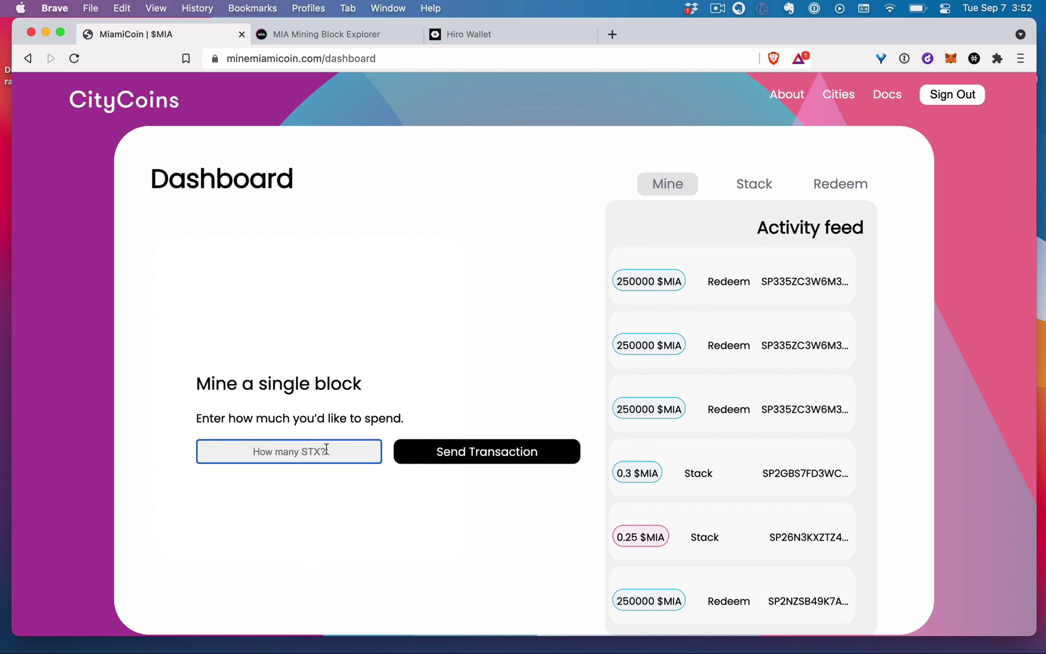
pyautogui.write('300')
pyautogui.click(474, 472)
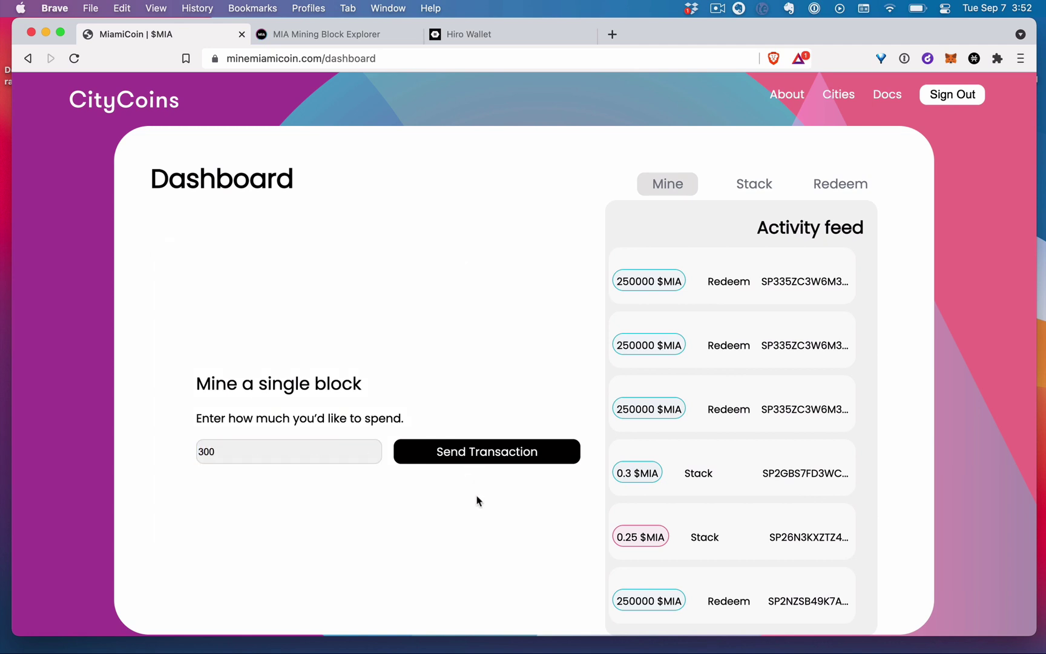
pyautogui.click(507, 456)
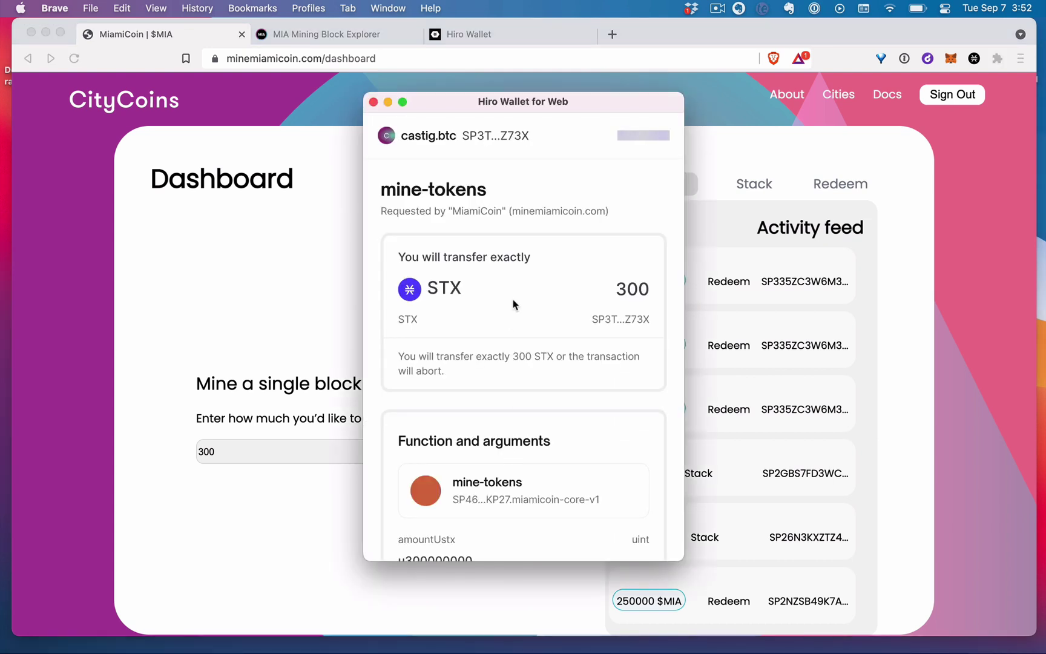
pyautogui.scroll(-5, 513, 304)
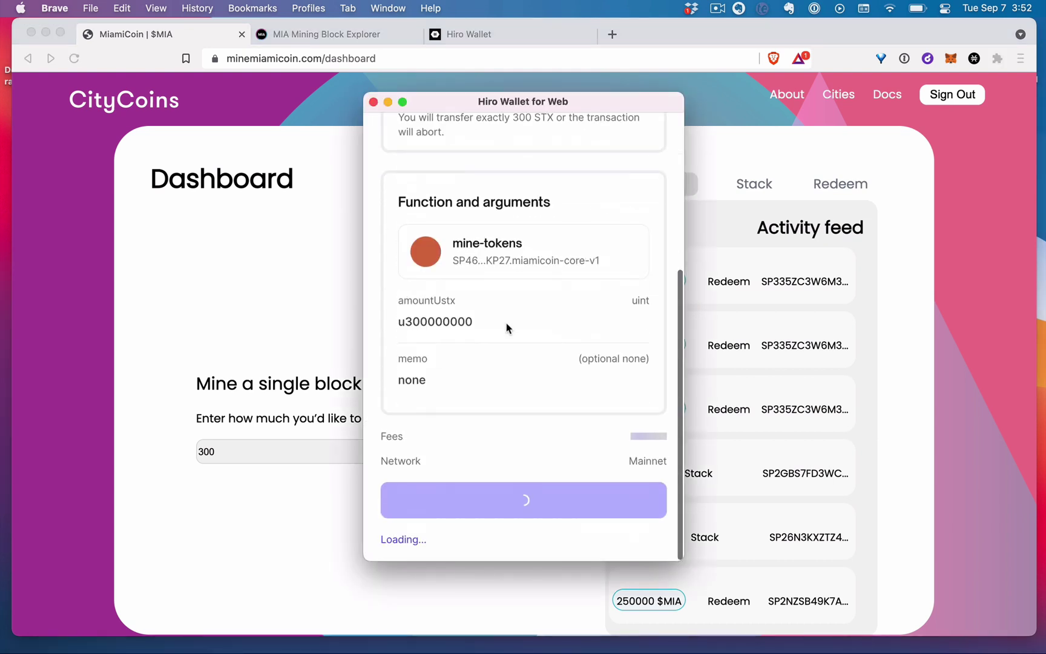
pyautogui.click(525, 505)
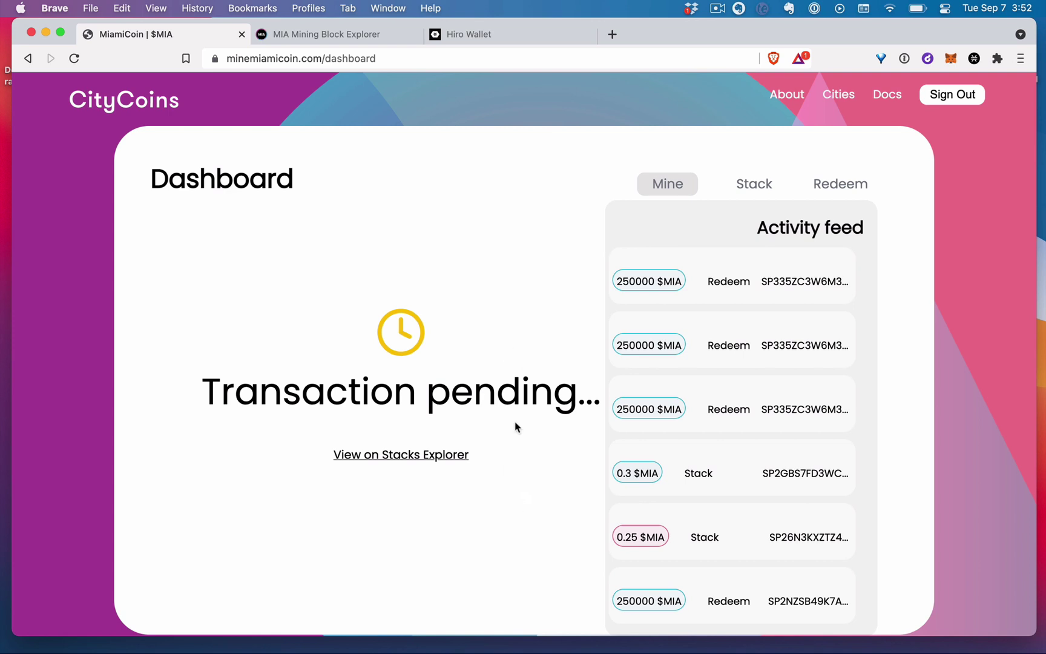
# From the Redeem tab, choose Mining Rewards and run Check Blocks
pyautogui.click(821, 192)
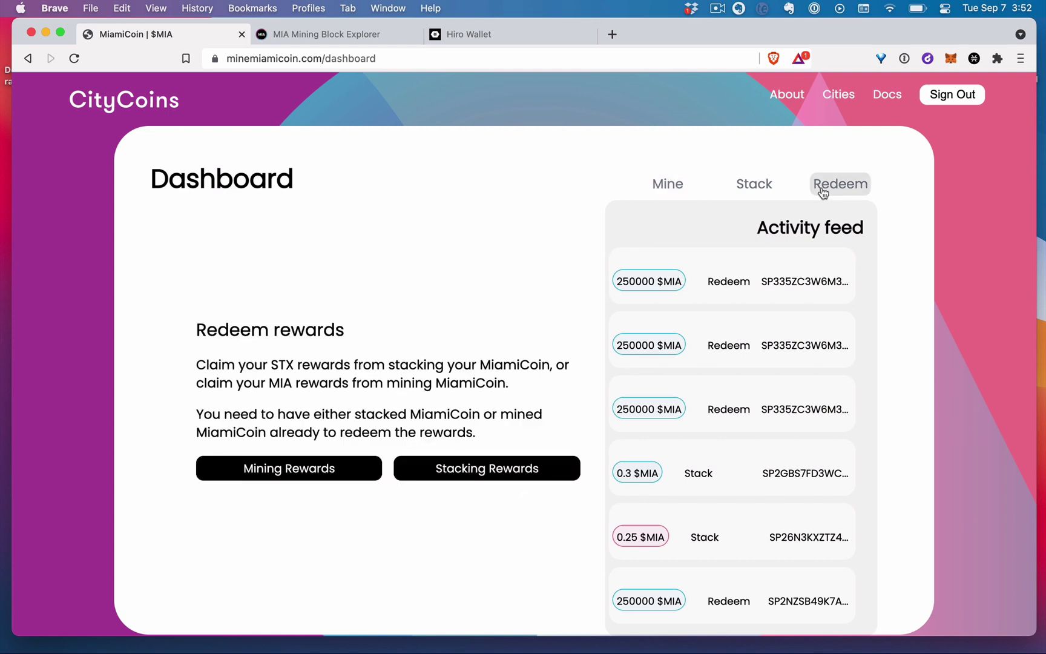
pyautogui.click(324, 471)
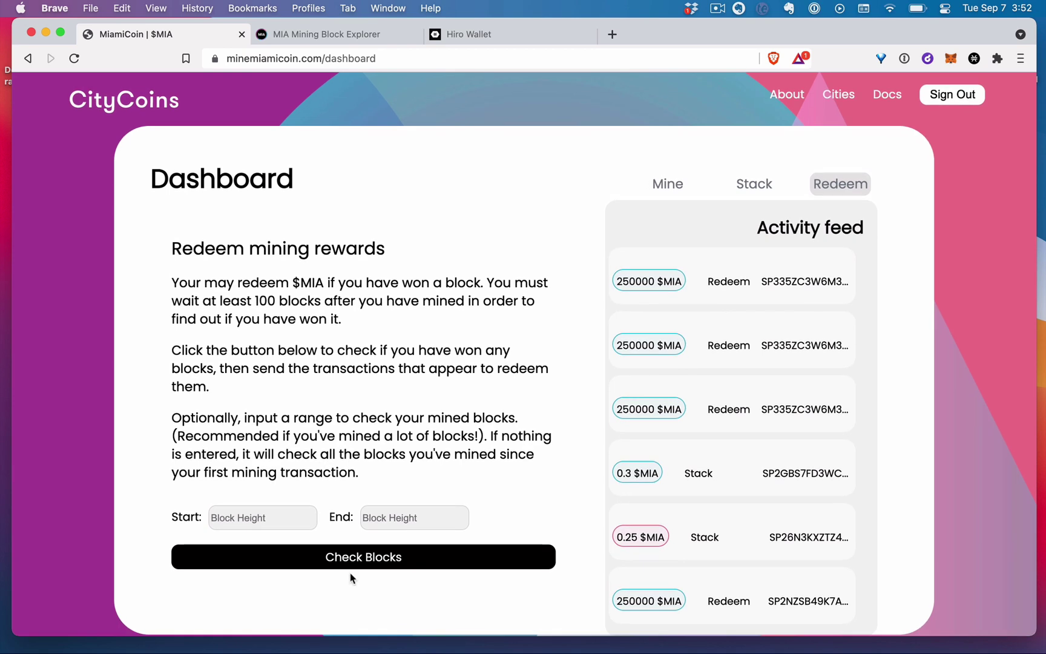
pyautogui.click(349, 563)
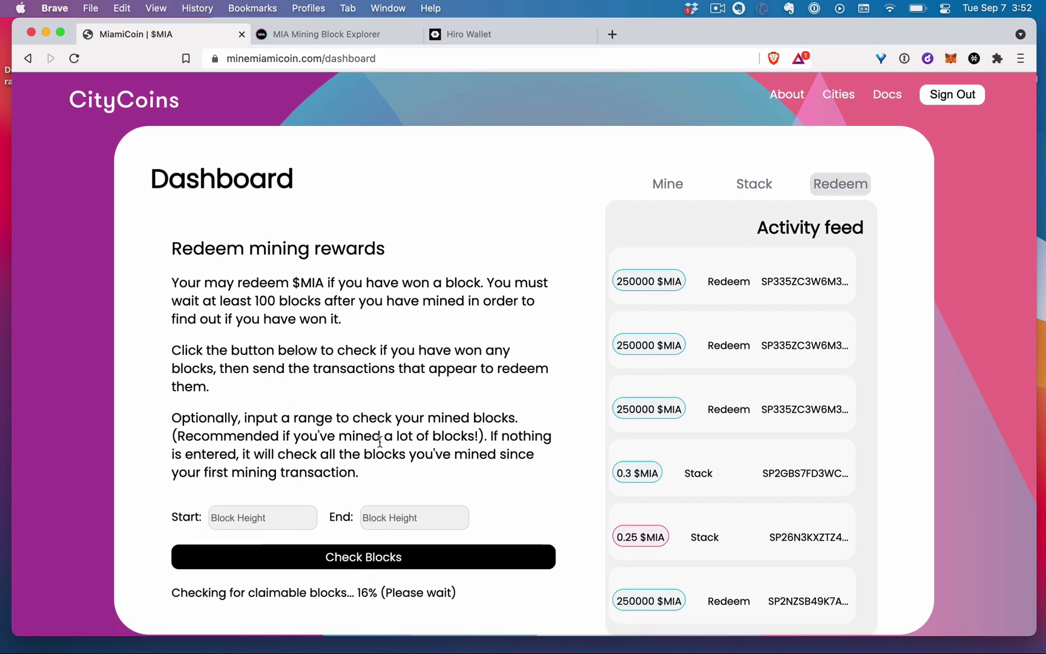
# Switch to the MIA Mining Block Explorer, scroll its block list and check the wallet balances
pyautogui.click(306, 34)
pyautogui.scroll(20, 476, 305)
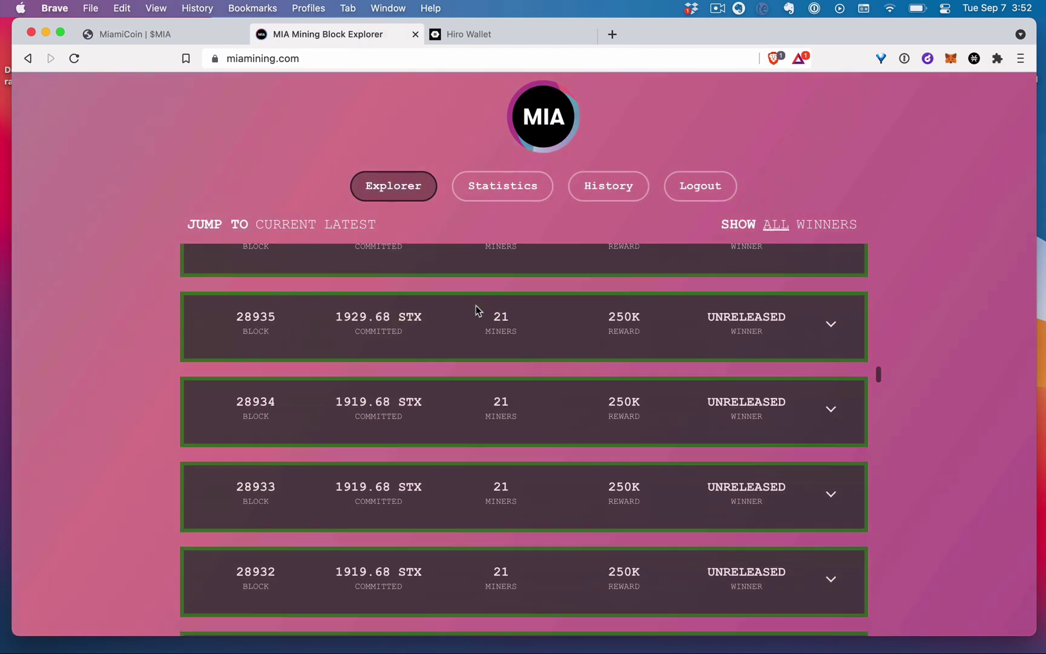
pyautogui.scroll(10, 618, 390)
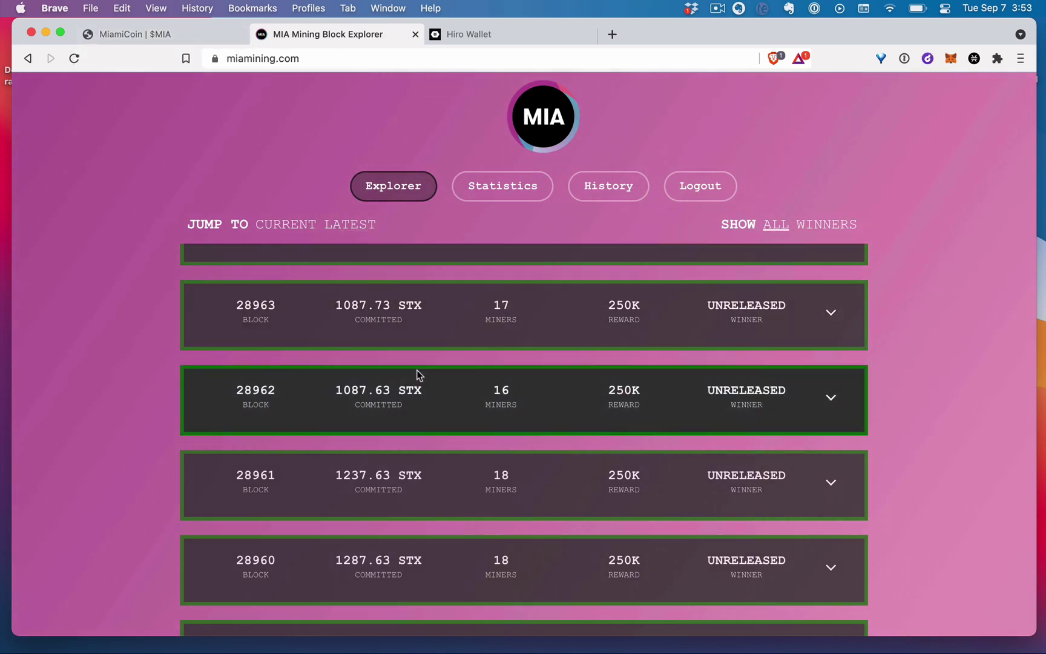
pyautogui.scroll(10, 416, 370)
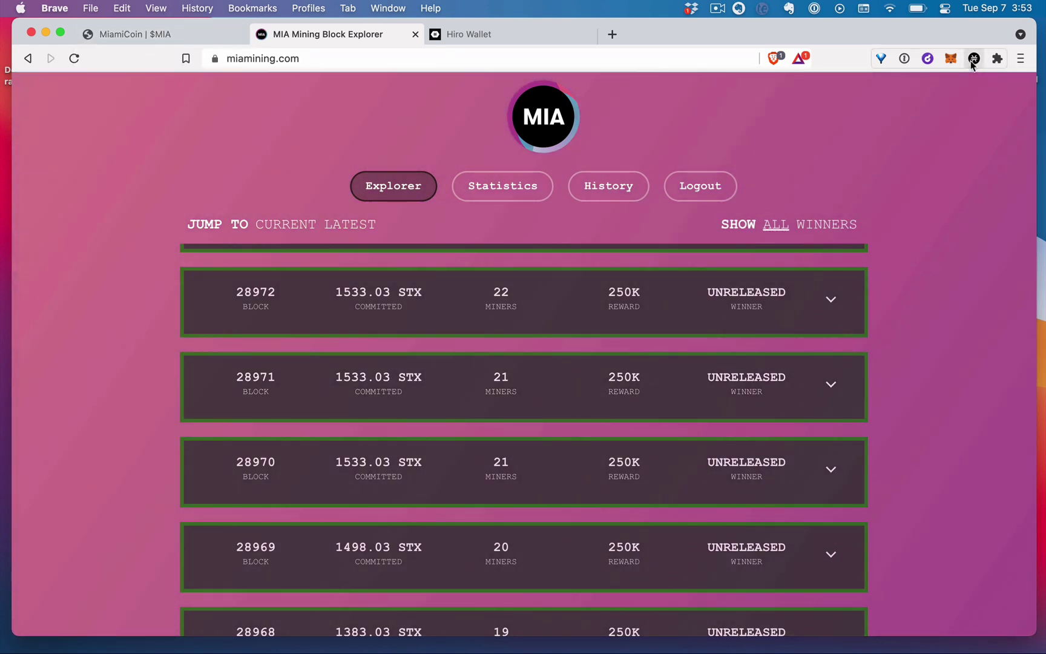
pyautogui.click(971, 63)
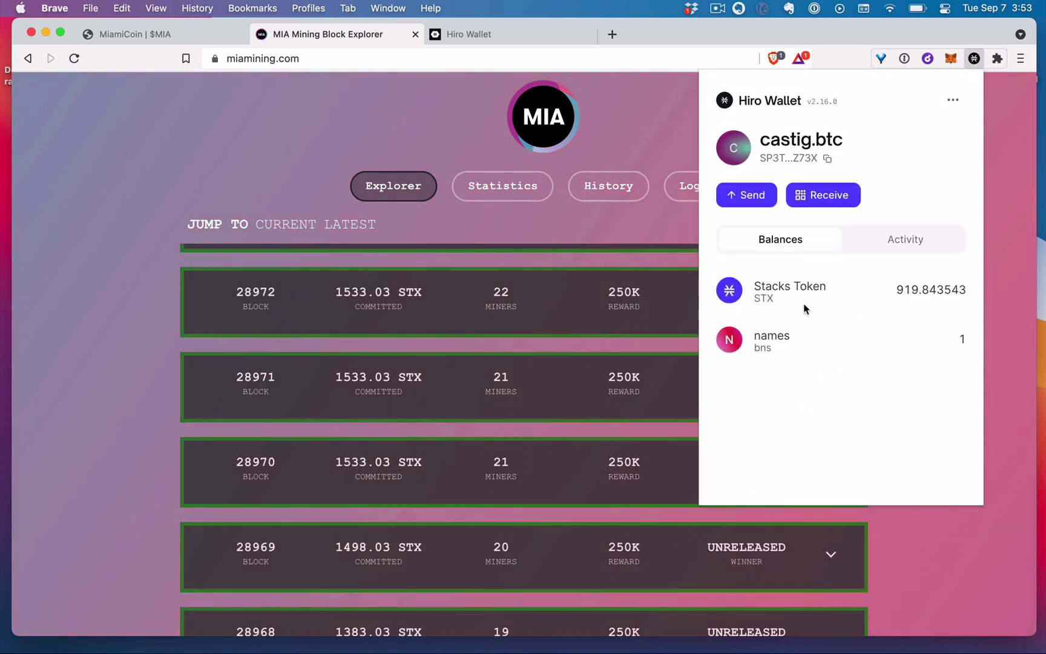
pyautogui.click(600, 227)
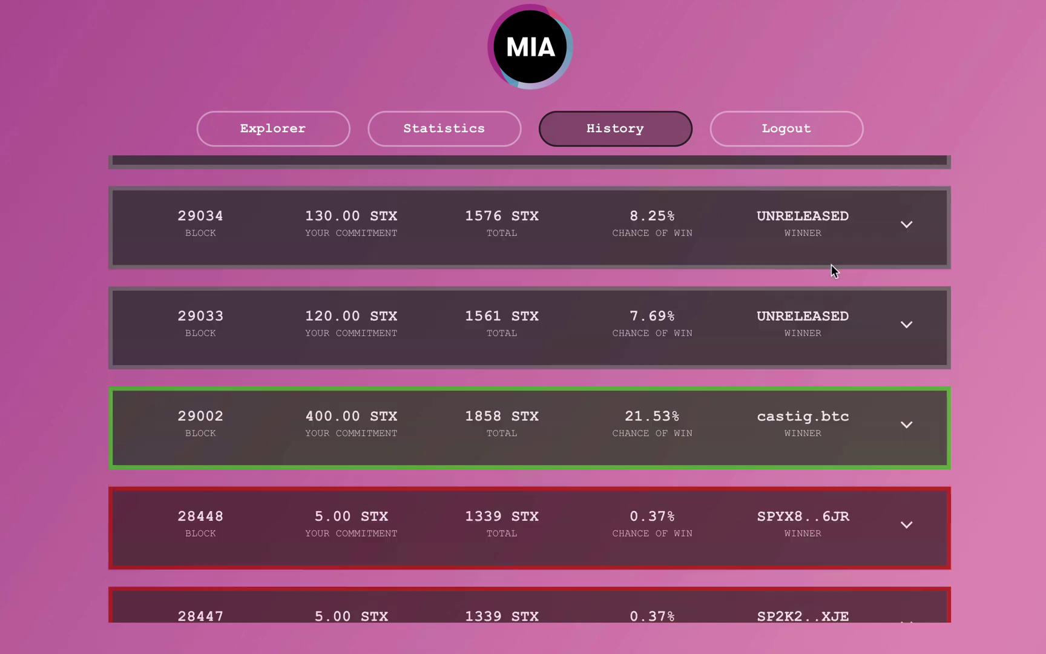
# Expand won block 29002 in the History list and review every miner's STX commitment
pyautogui.scroll(3, 831, 264)
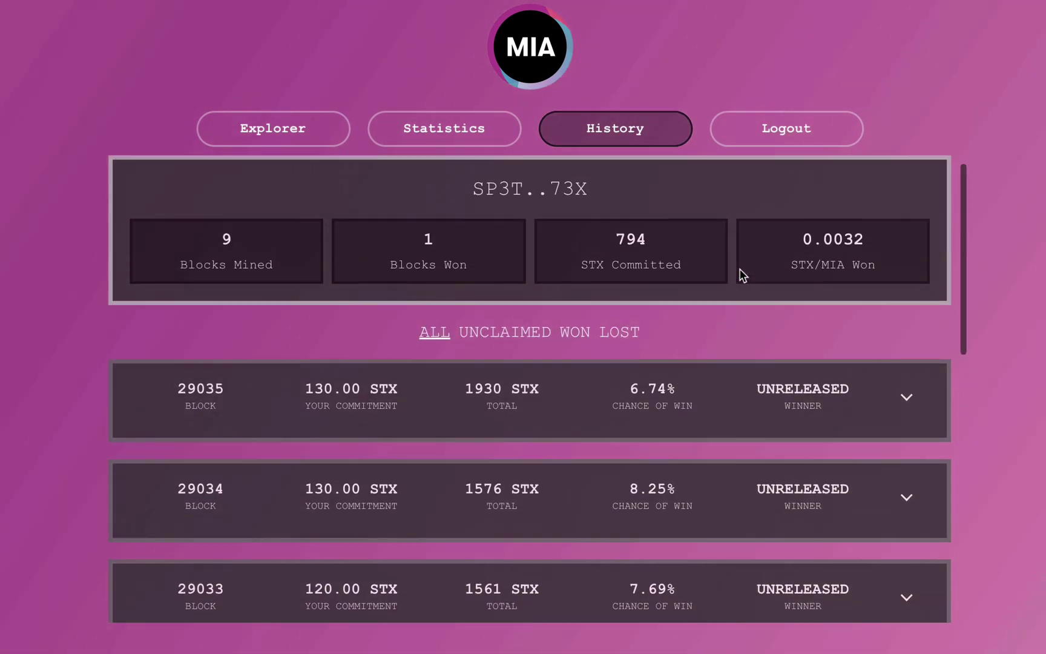
pyautogui.scroll(-4, 784, 342)
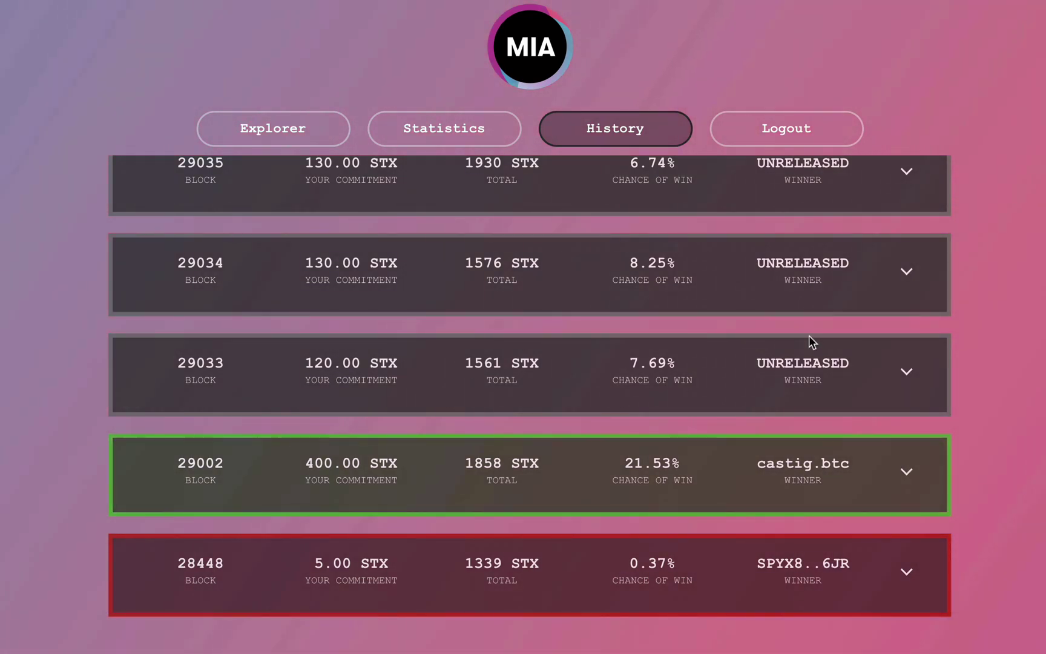
pyautogui.scroll(1, 808, 336)
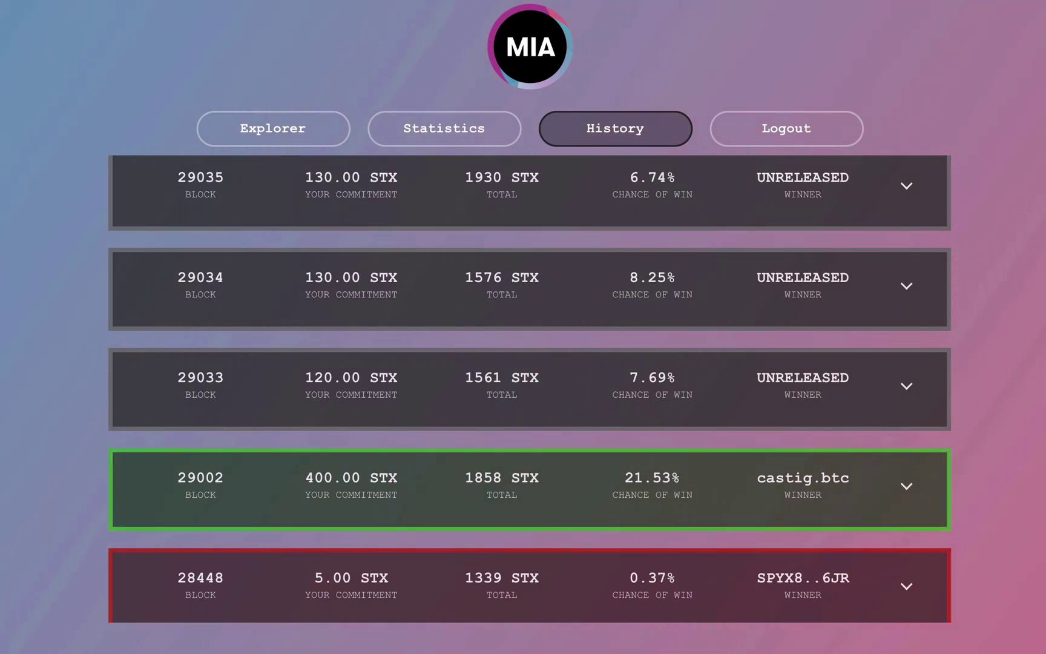
pyautogui.click(906, 488)
pyautogui.scroll(-4, 894, 466)
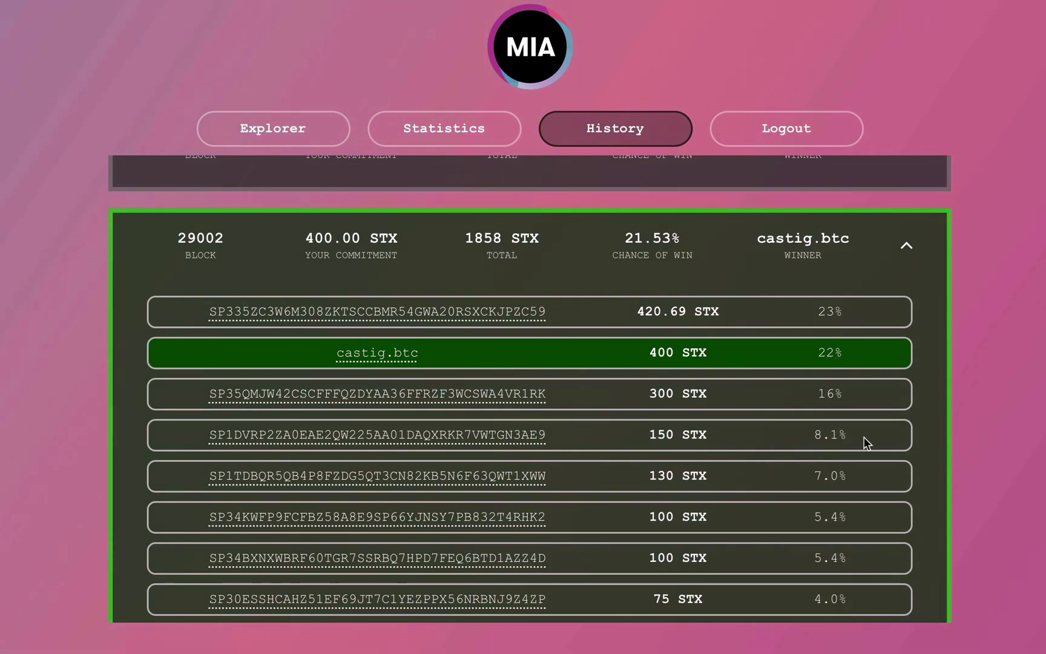
pyautogui.scroll(-1, 863, 445)
pyautogui.scroll(-1, 814, 423)
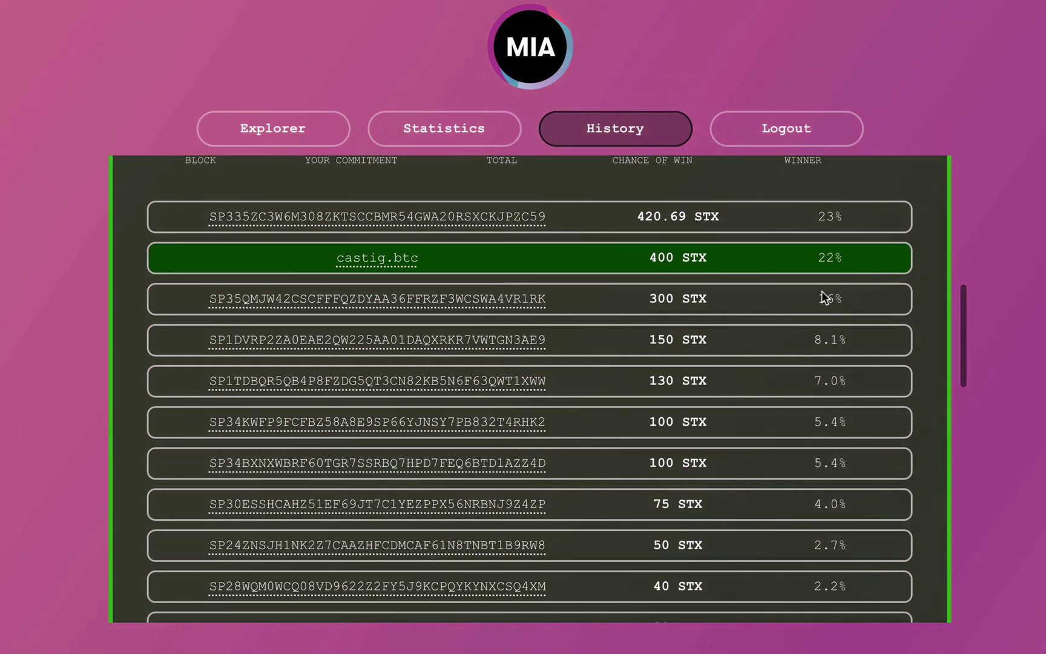
pyautogui.scroll(-1, 797, 327)
pyautogui.scroll(2, 796, 327)
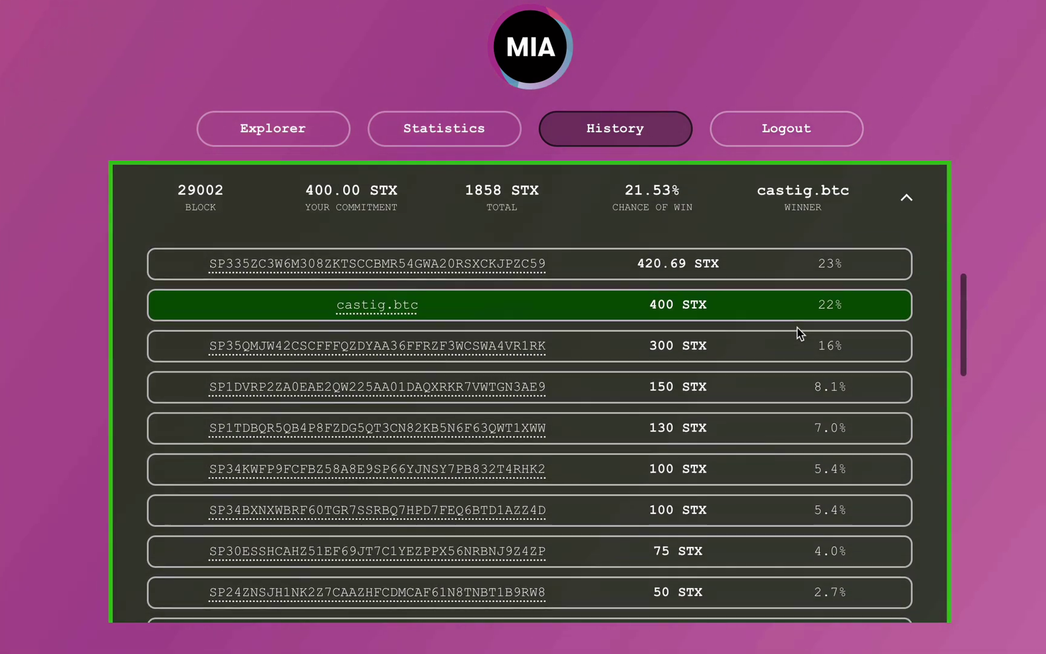
pyautogui.scroll(1, 766, 332)
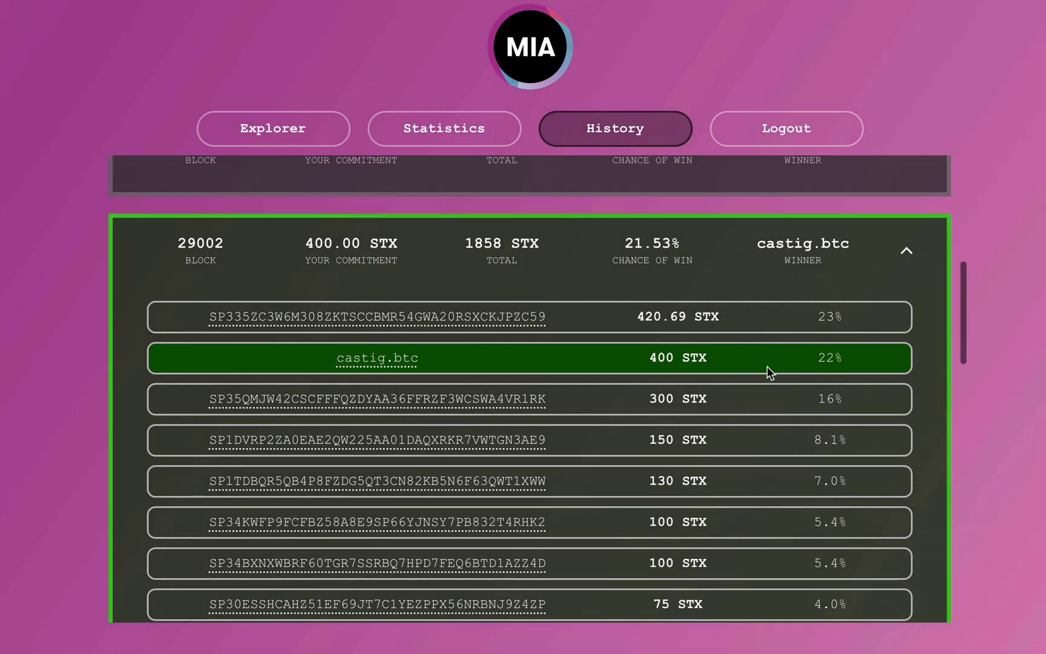
pyautogui.scroll(1, 768, 366)
pyautogui.scroll(2, 665, 368)
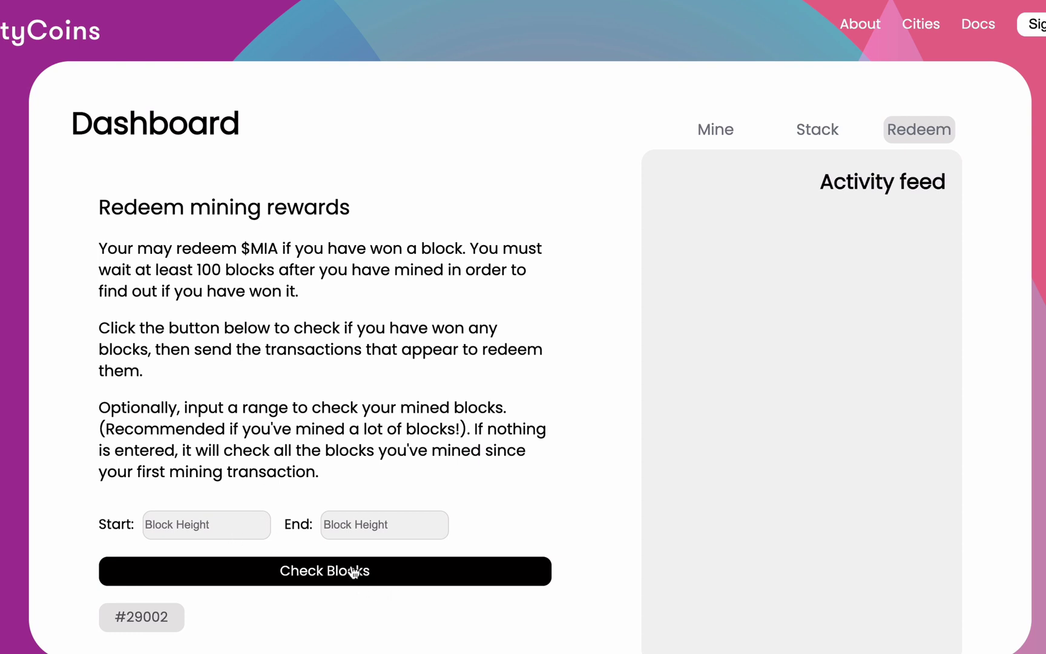
# Claim the block #29002 MIA reward, confirm it in Hiro Wallet, and view the 250K MIA balance
pyautogui.click(154, 629)
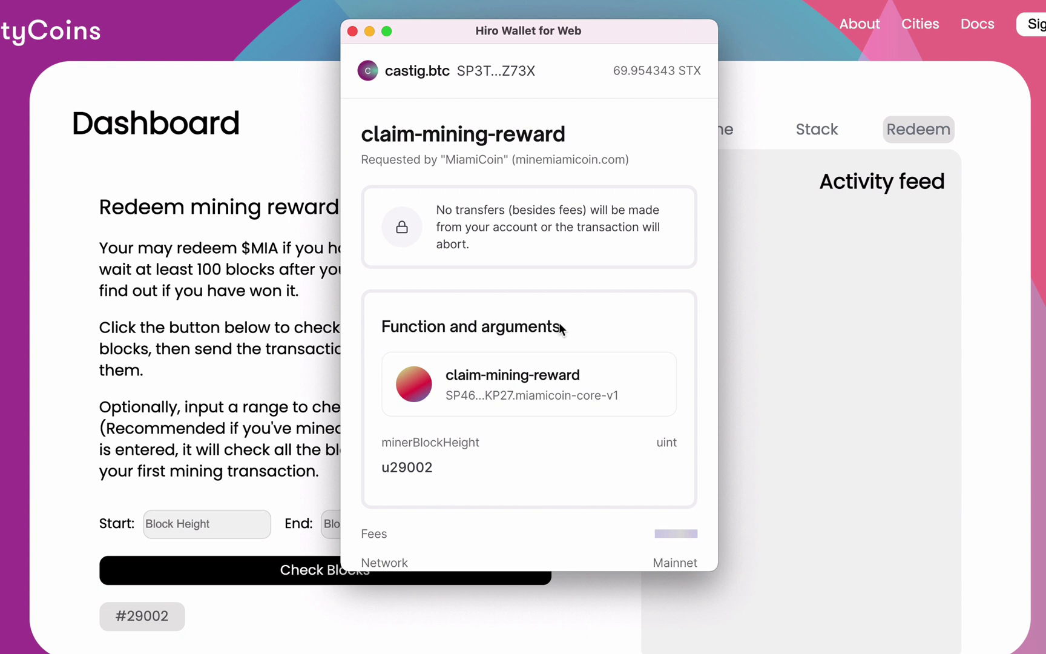
pyautogui.scroll(-2, 559, 322)
pyautogui.scroll(-2, 512, 127)
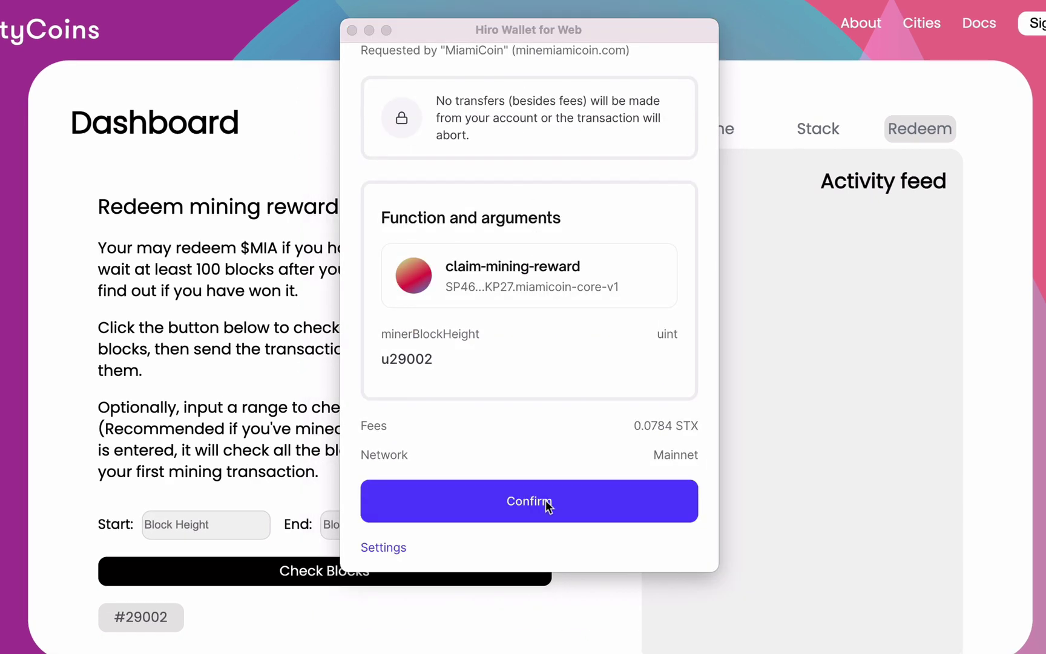
pyautogui.click(531, 504)
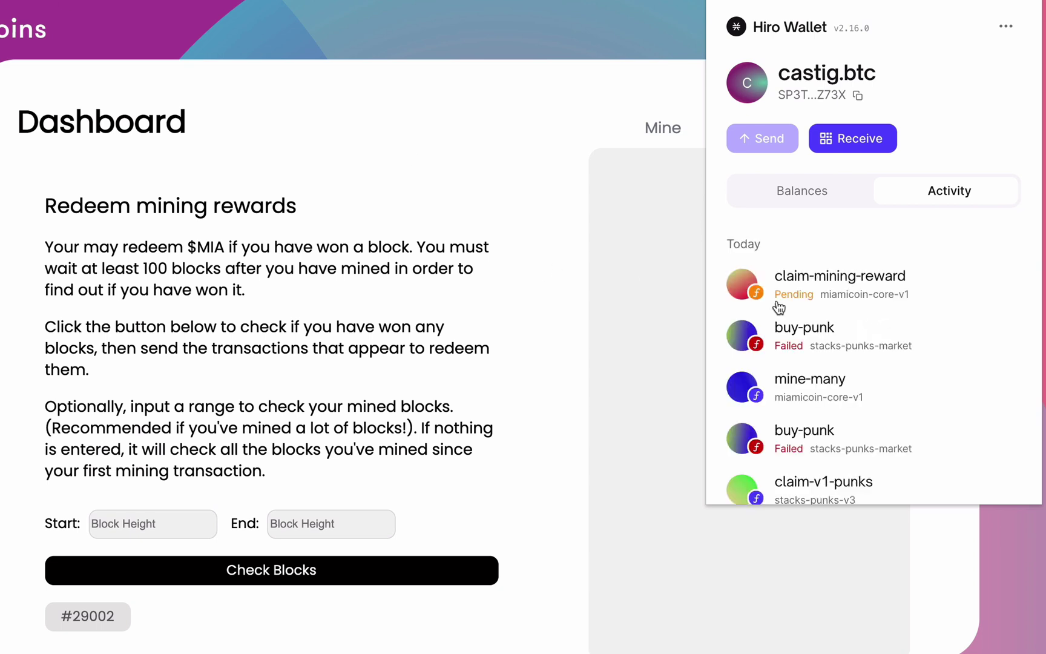
pyautogui.moveTo(861, 292)
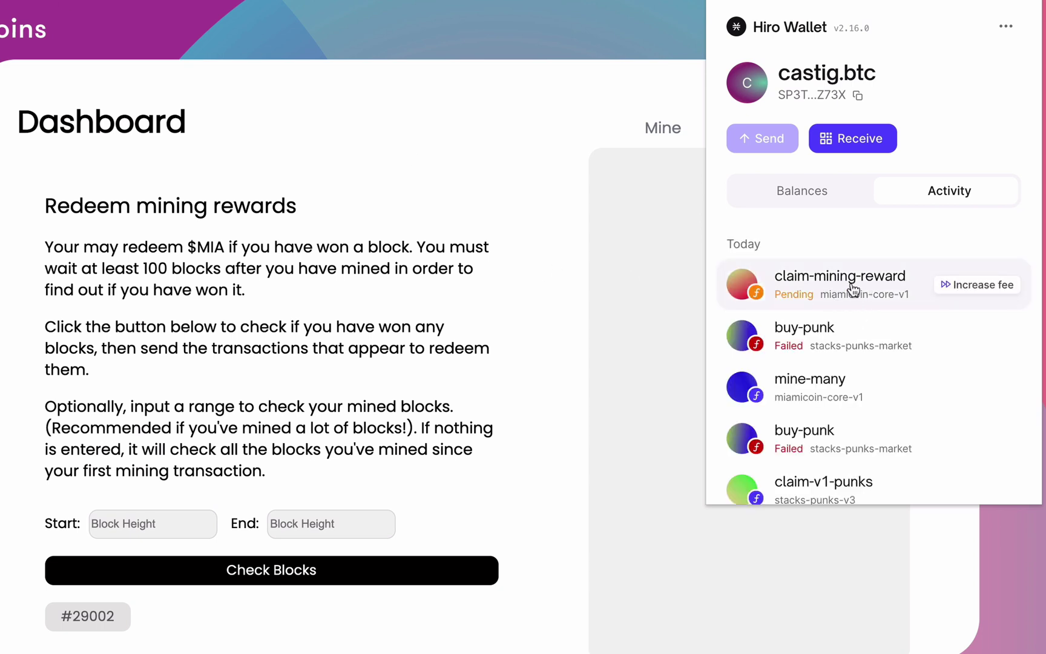
pyautogui.click(816, 202)
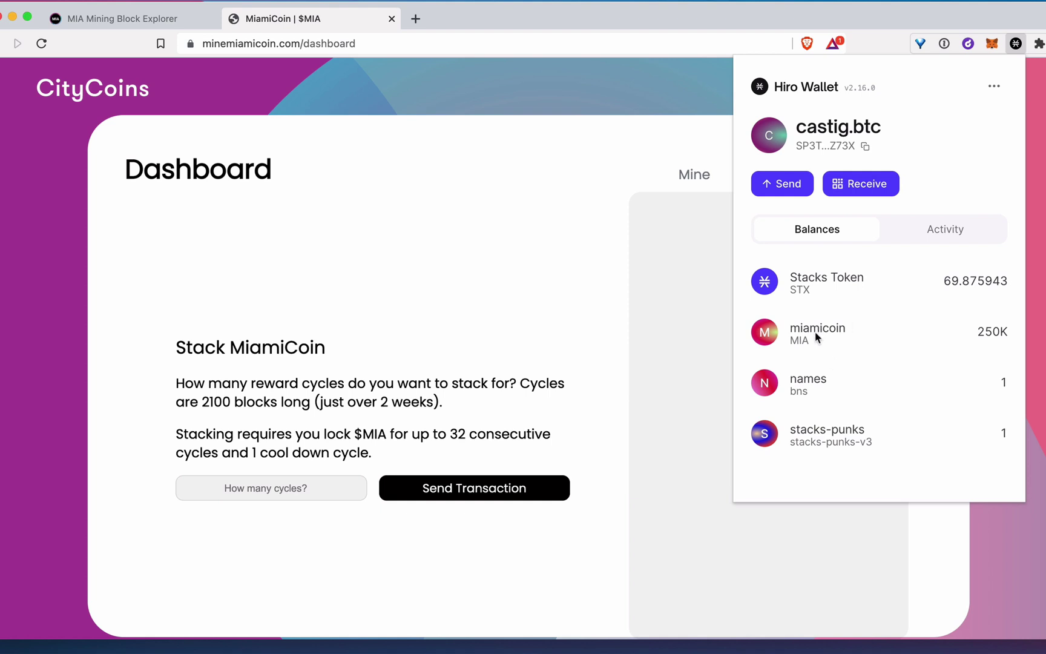
pyautogui.click(530, 398)
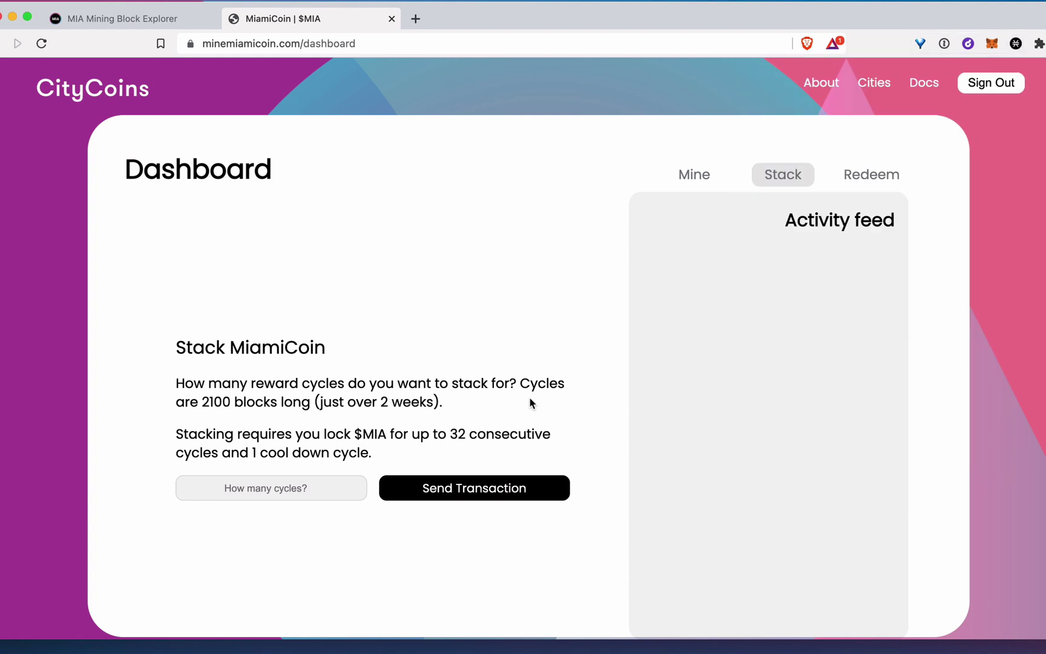